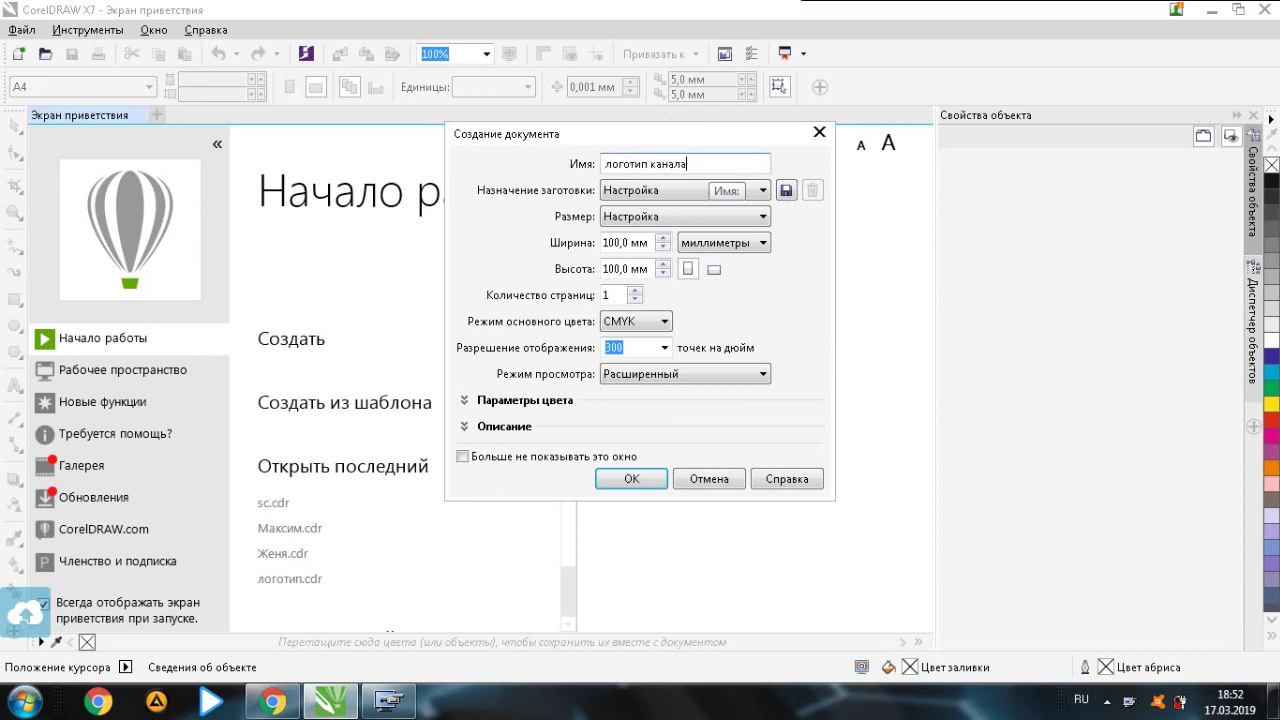
# Create the new document with a 100 × 100 mm page, CMYK colour mode and 300 dpi resolution.
pyautogui.click(617, 242)
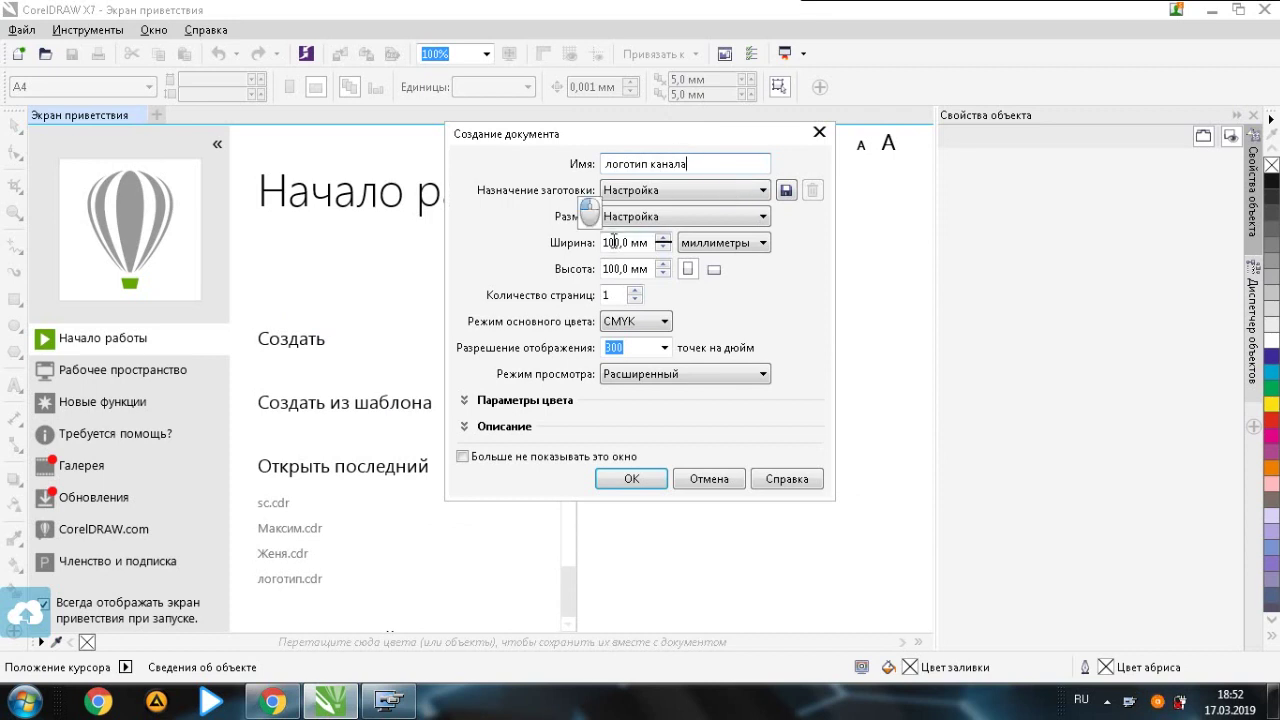
pyautogui.click(625, 268)
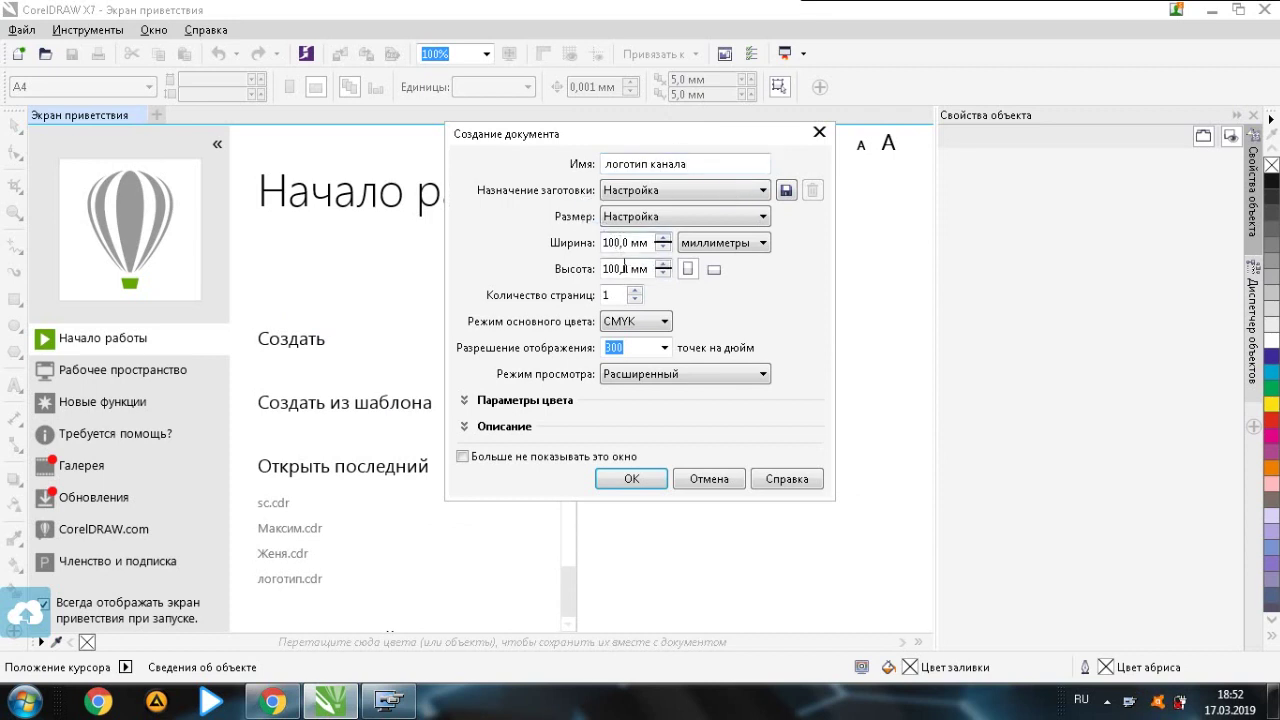
pyautogui.doubleClick(614, 242)
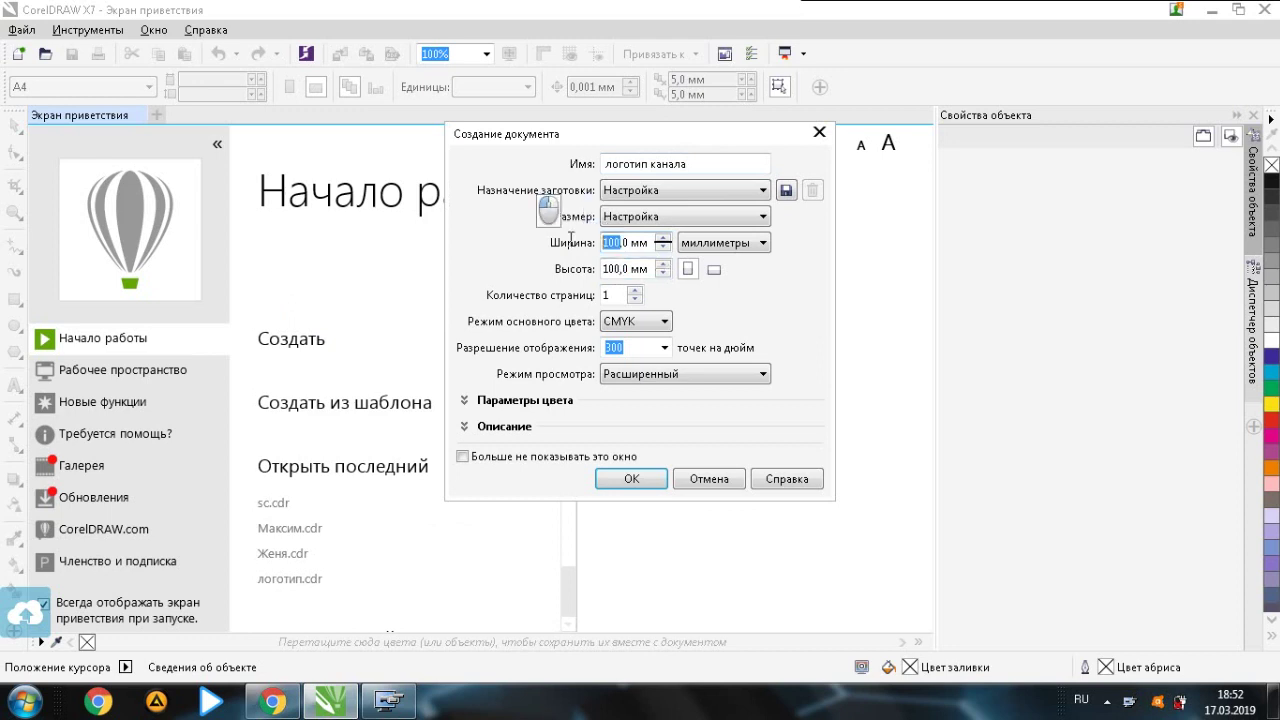
pyautogui.click(632, 479)
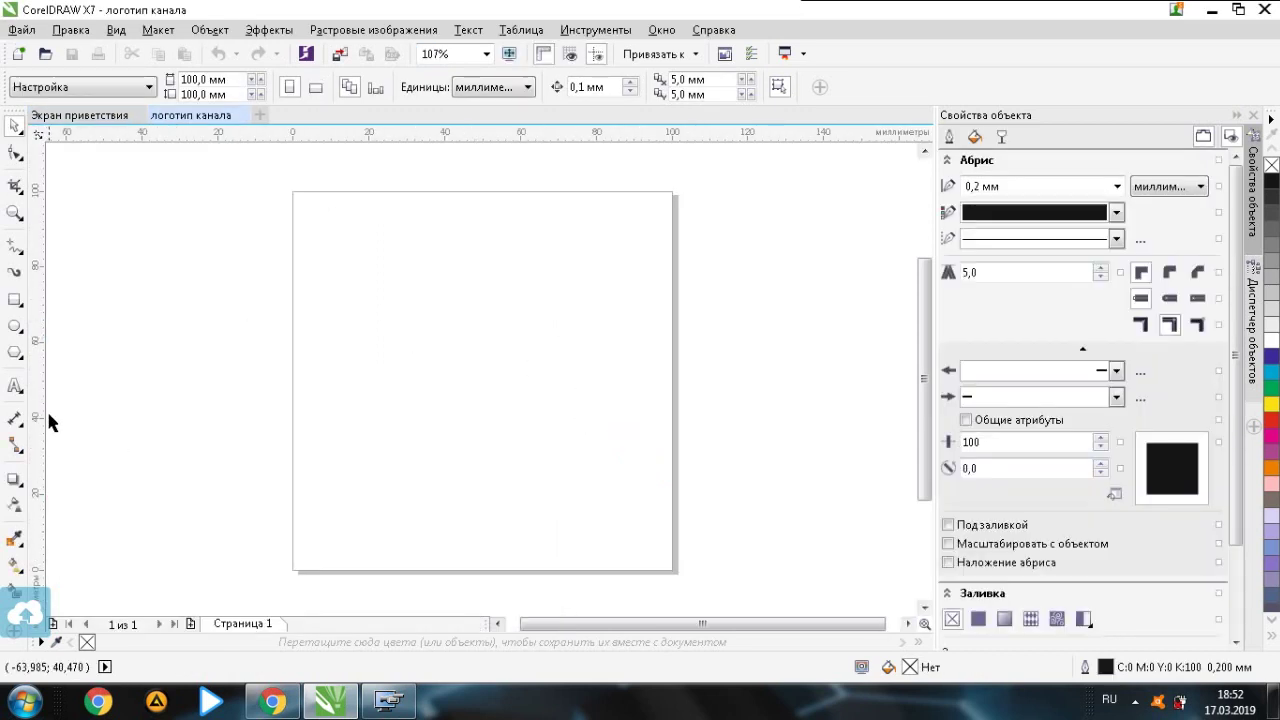
# Draw a paragraph text frame about 91 × 66 mm across the page and set its font size to 48 pt.
pyautogui.click(15, 388)
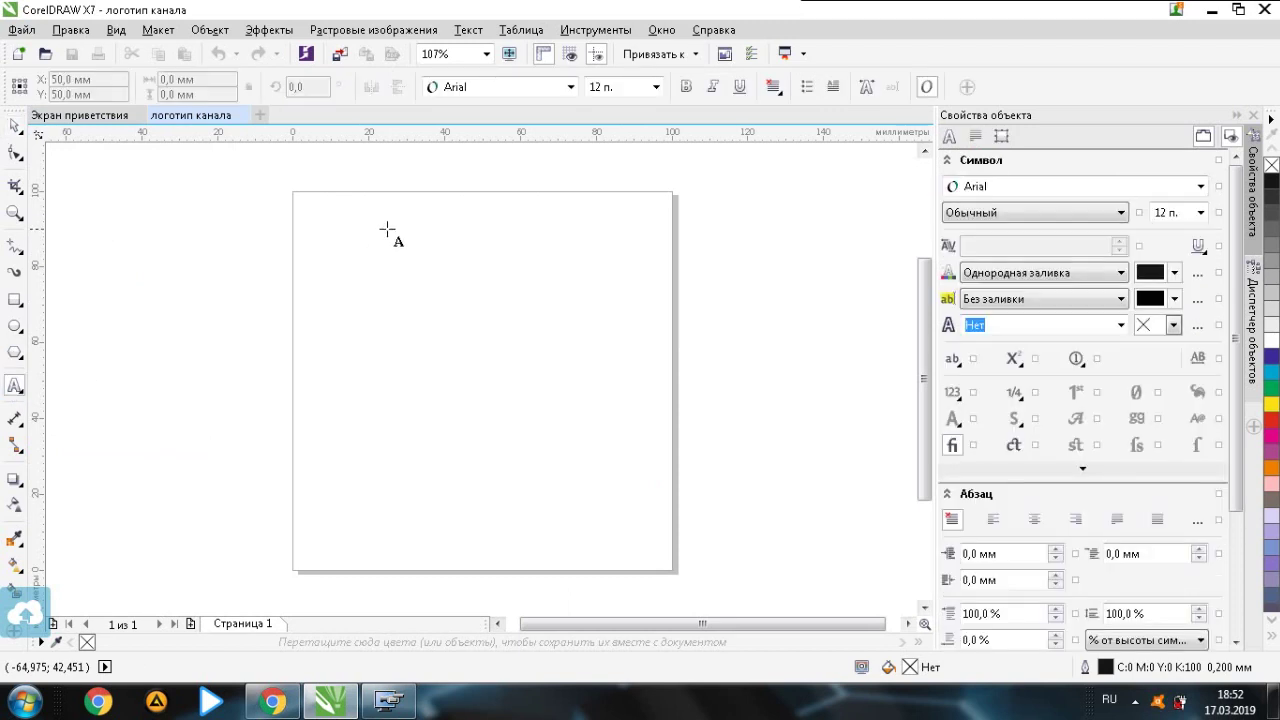
pyautogui.moveTo(306, 254); pyautogui.dragTo(651, 503)
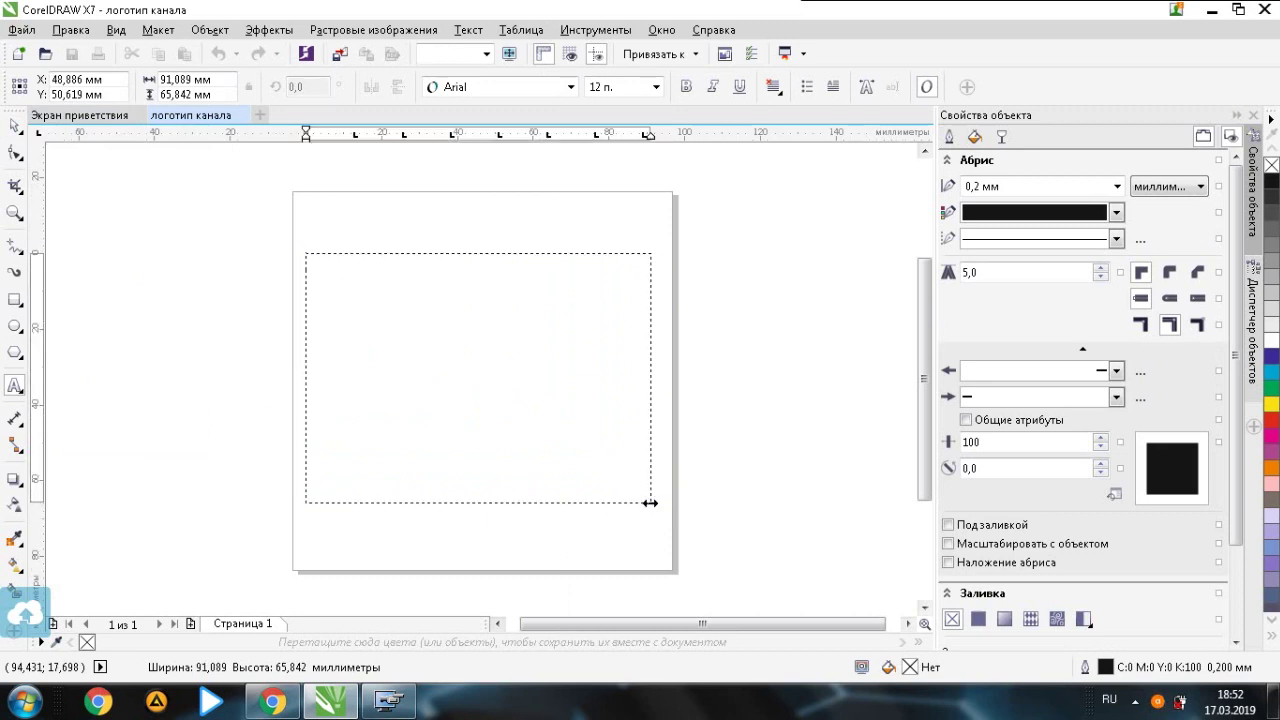
pyautogui.click(656, 87)
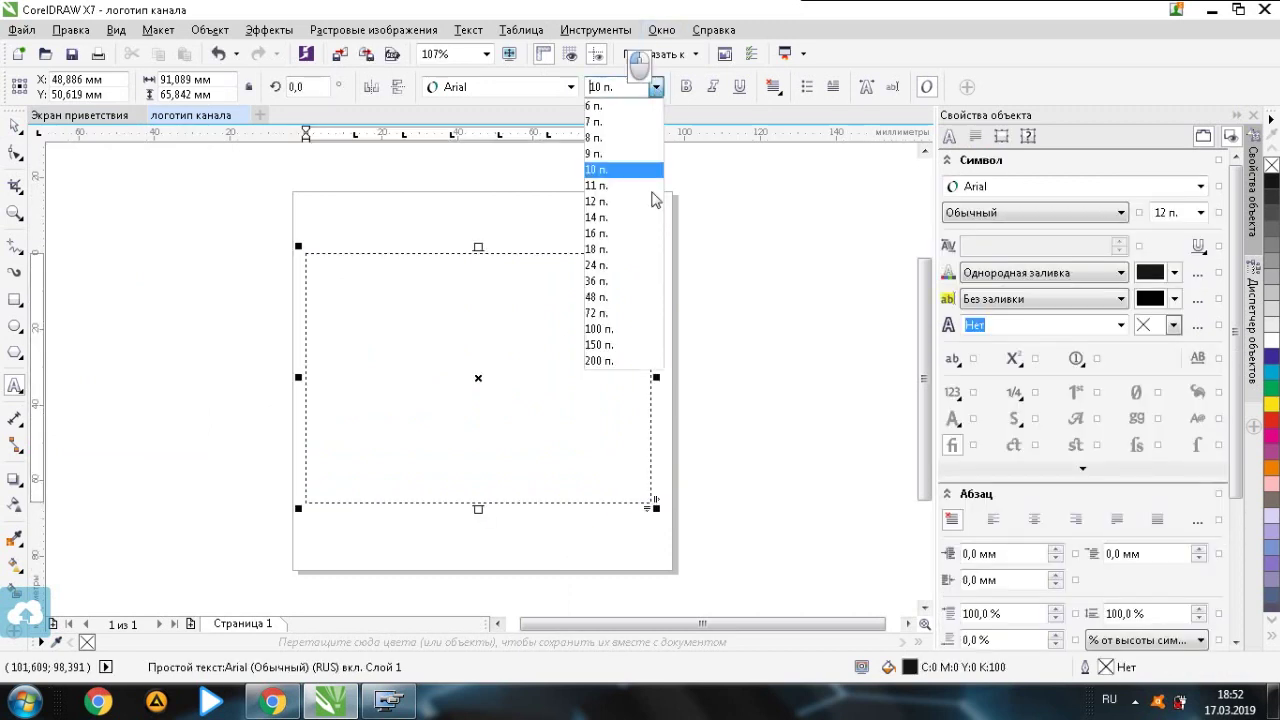
pyautogui.click(622, 300)
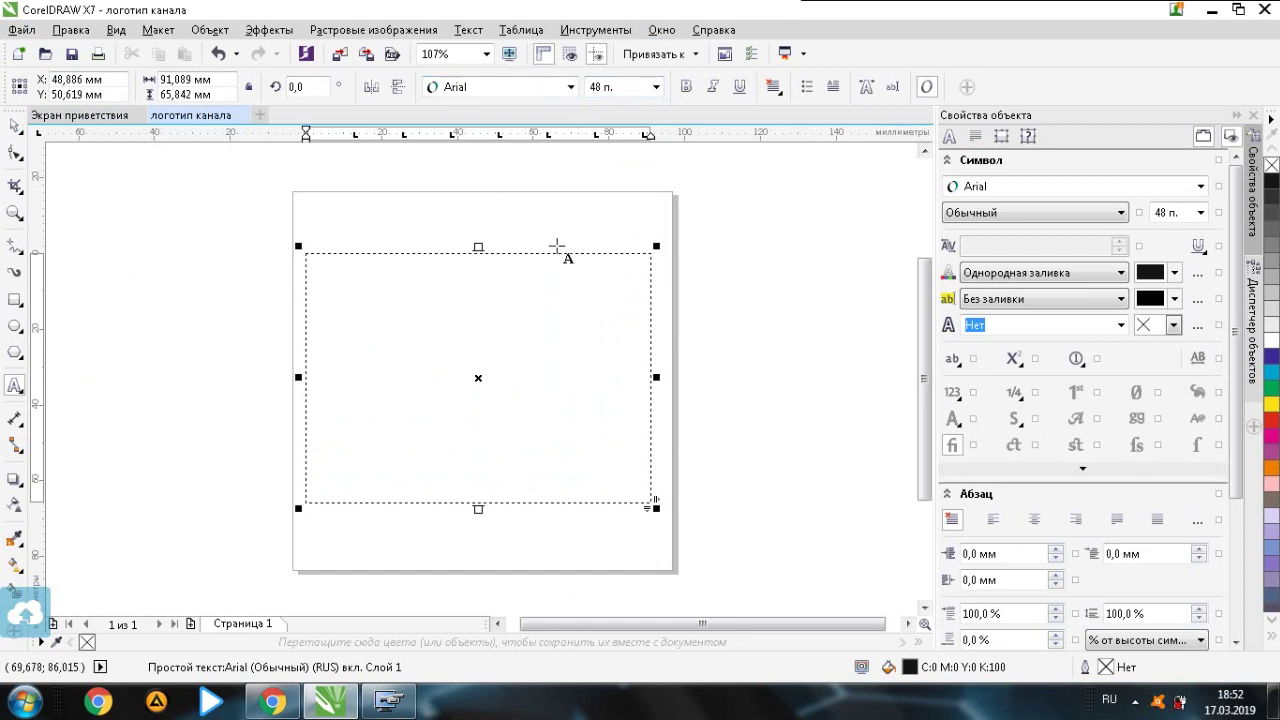
# Enter the channel name in Latin letters in the text frame, one word on each of two lines.
pyautogui.hotkey('alt', 'shift')
pyautogui.write('K')
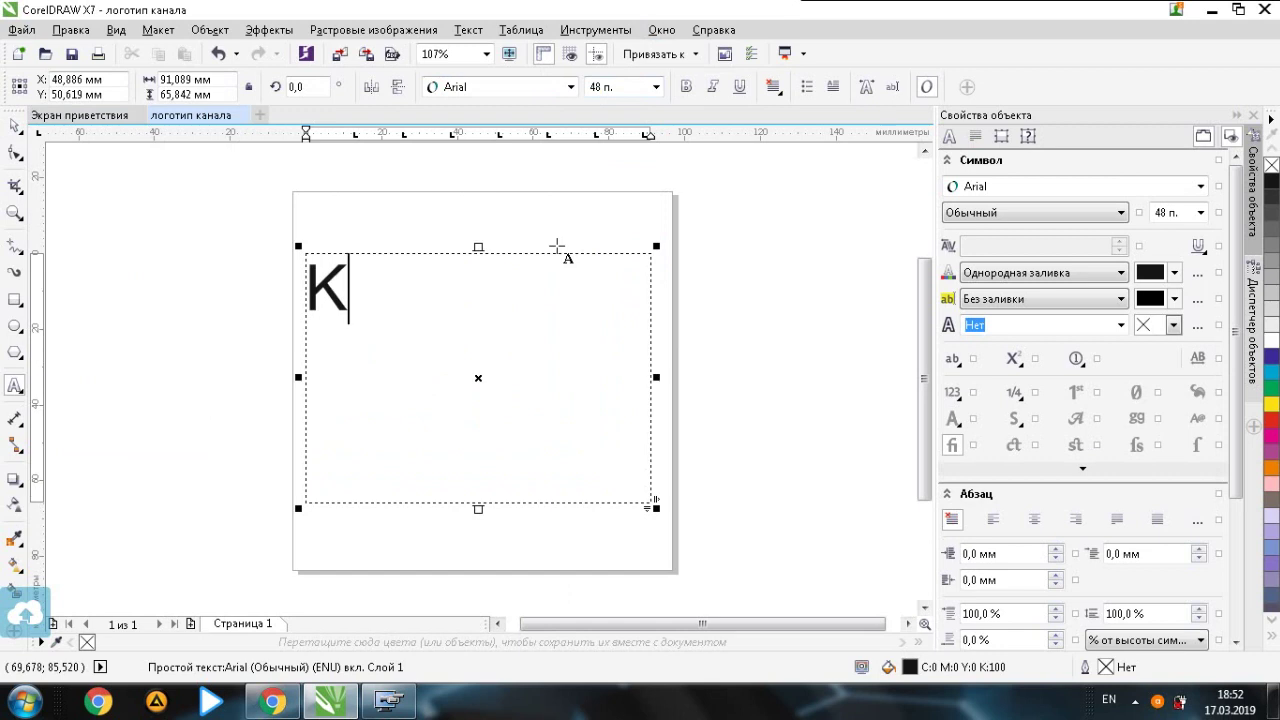
pyautogui.write('oly')
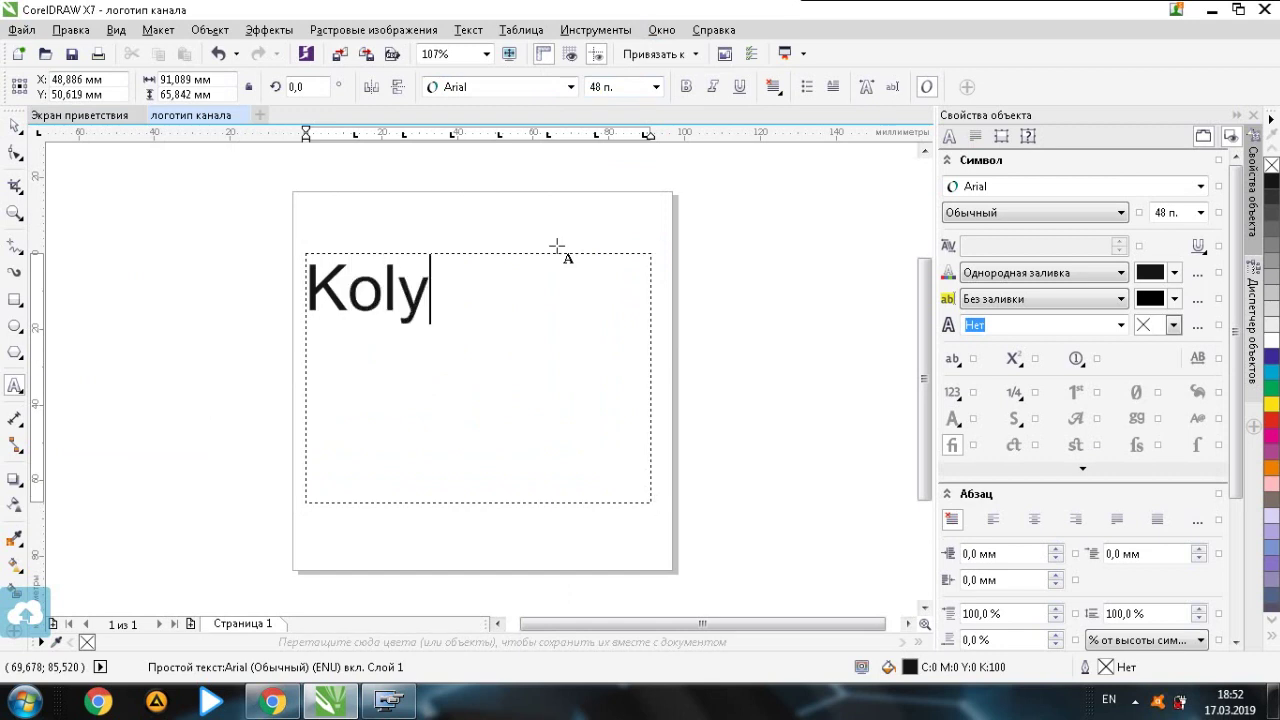
pyautogui.write('an')
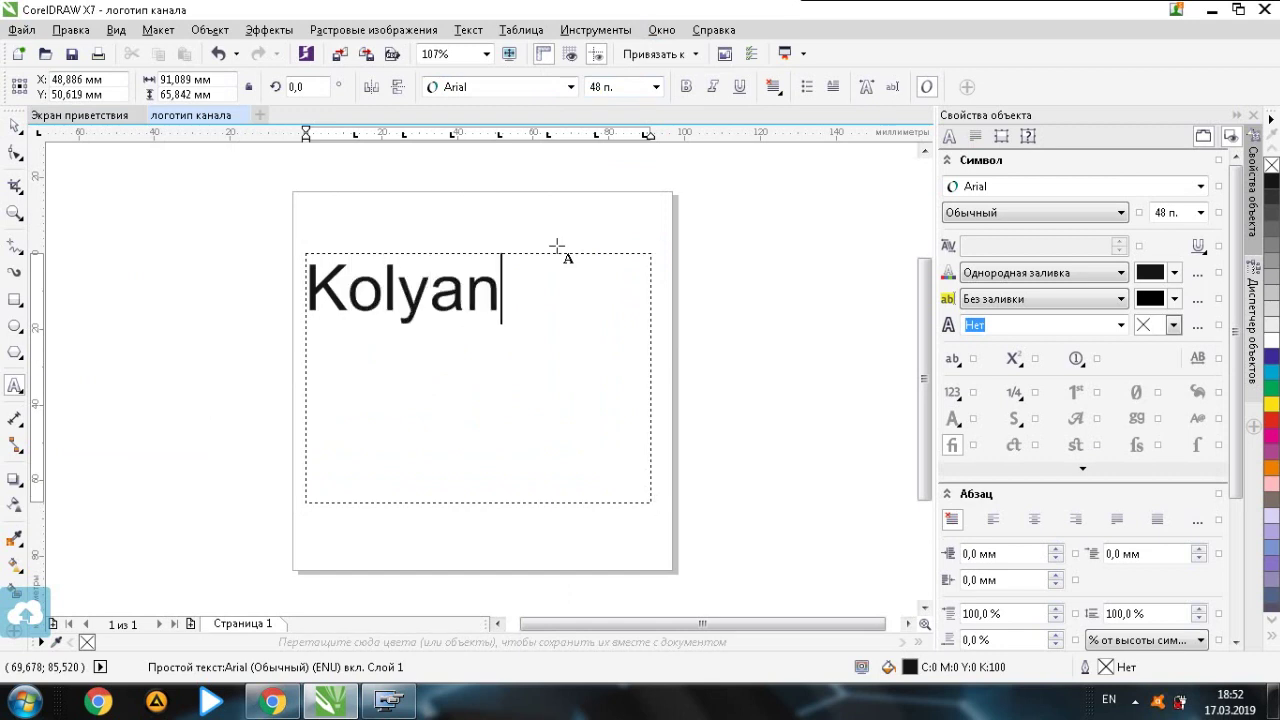
pyautogui.press('Return')
pyautogui.write('K')
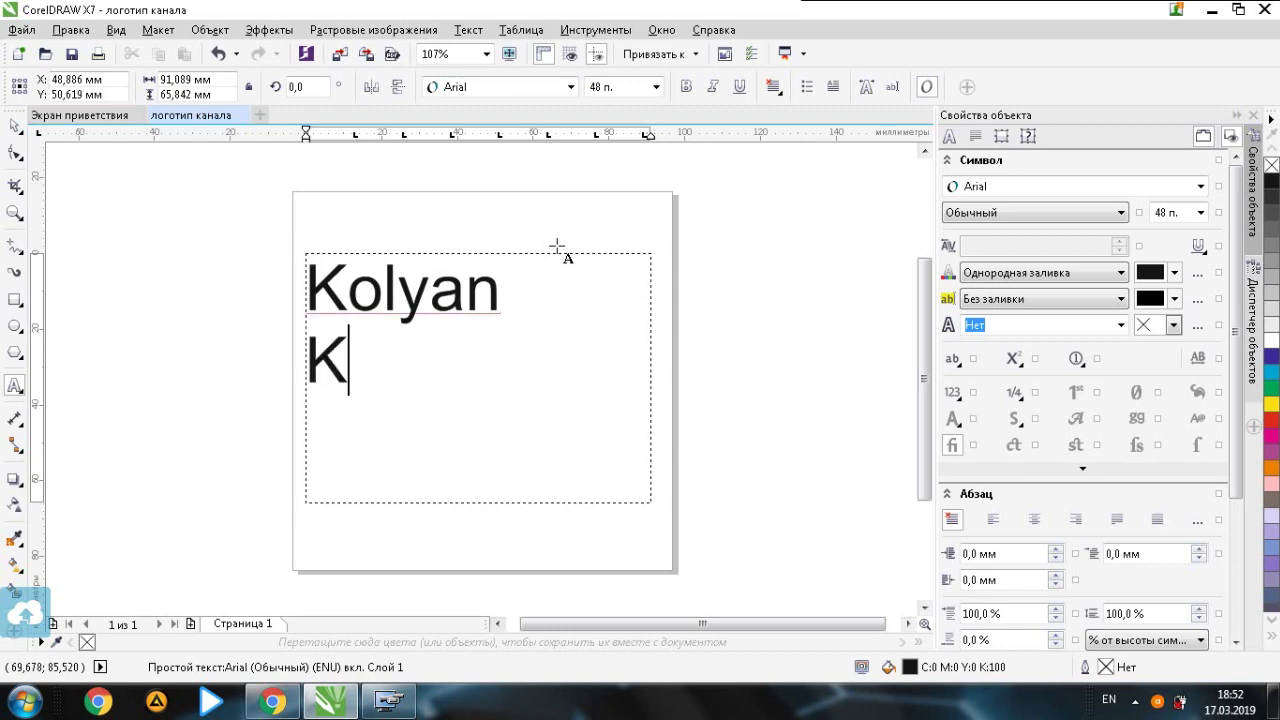
pyautogui.write('enipa')
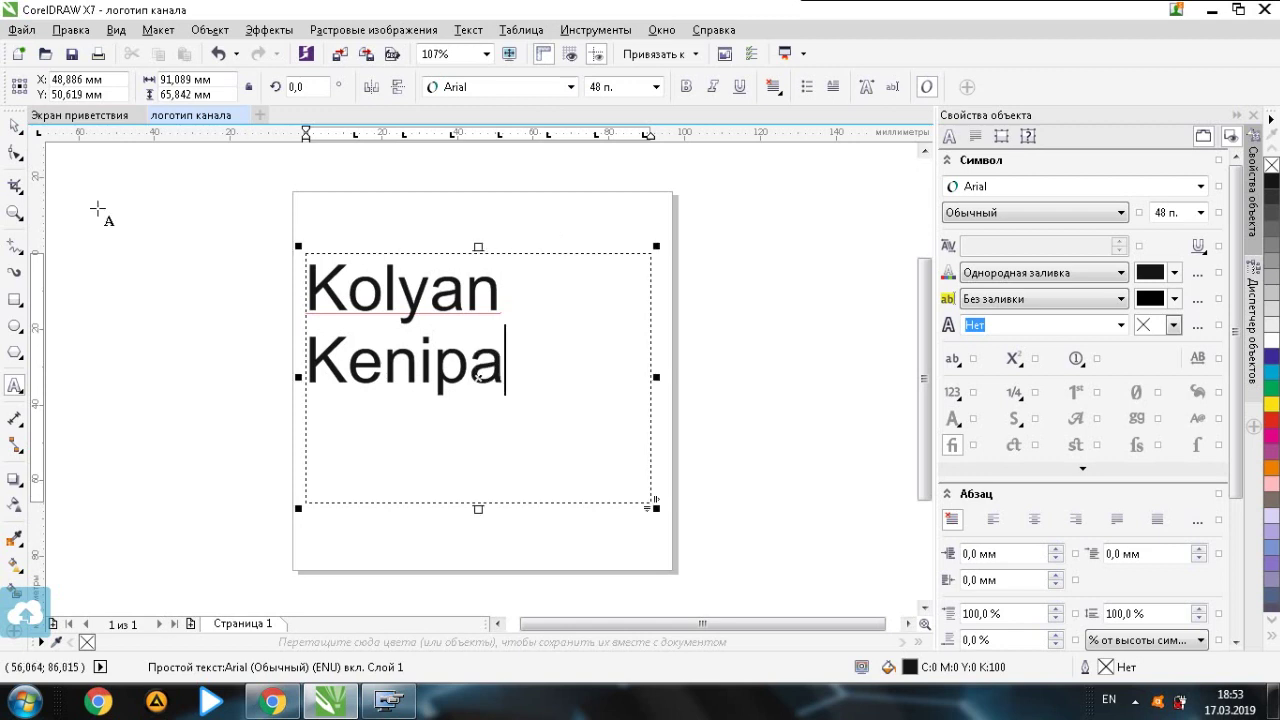
# Shrink the text frame to fit closely around the two lines, about 53 × 39 mm.
pyautogui.click(14, 126)
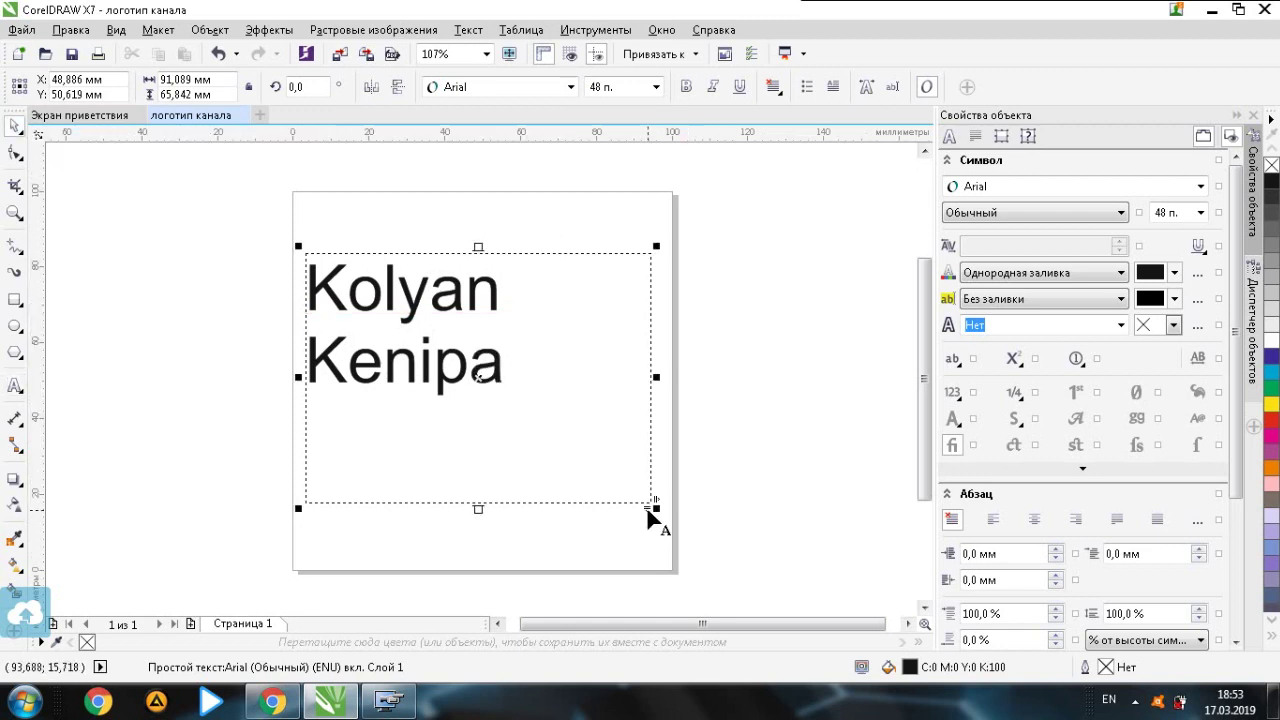
pyautogui.click(655, 502)
pyautogui.click(519, 418)
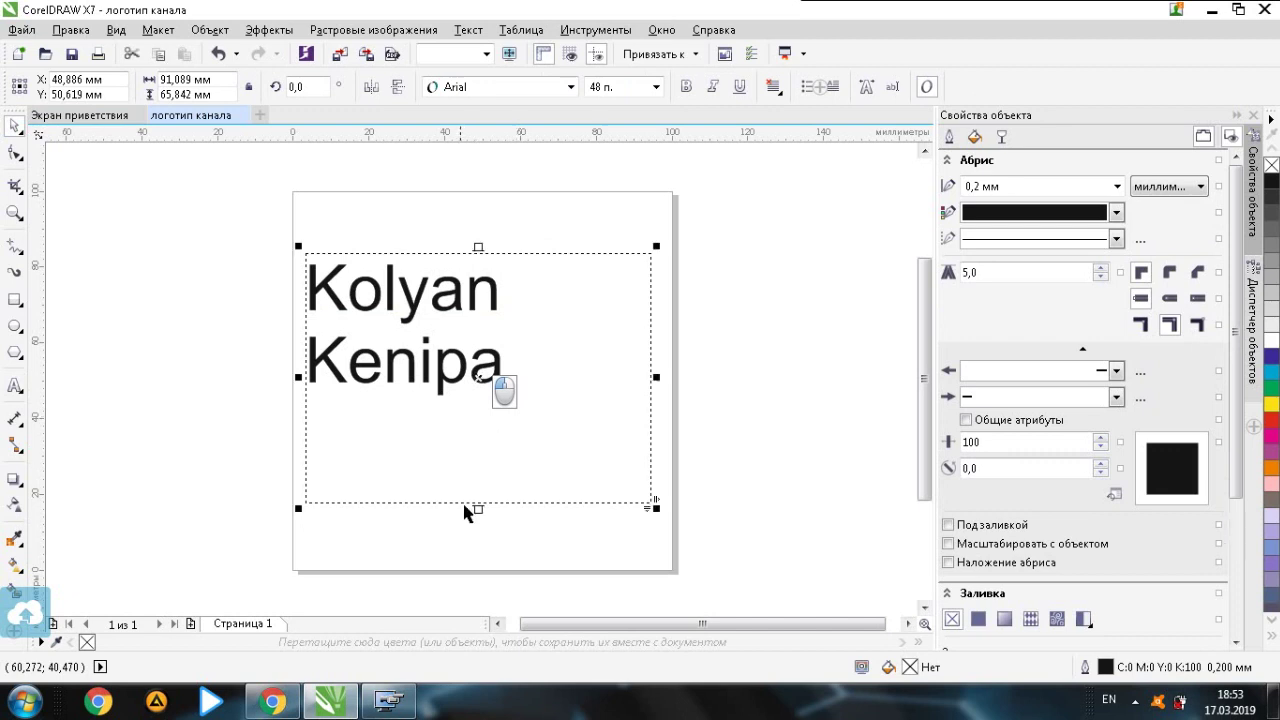
pyautogui.moveTo(480, 509); pyautogui.dragTo(480, 403)
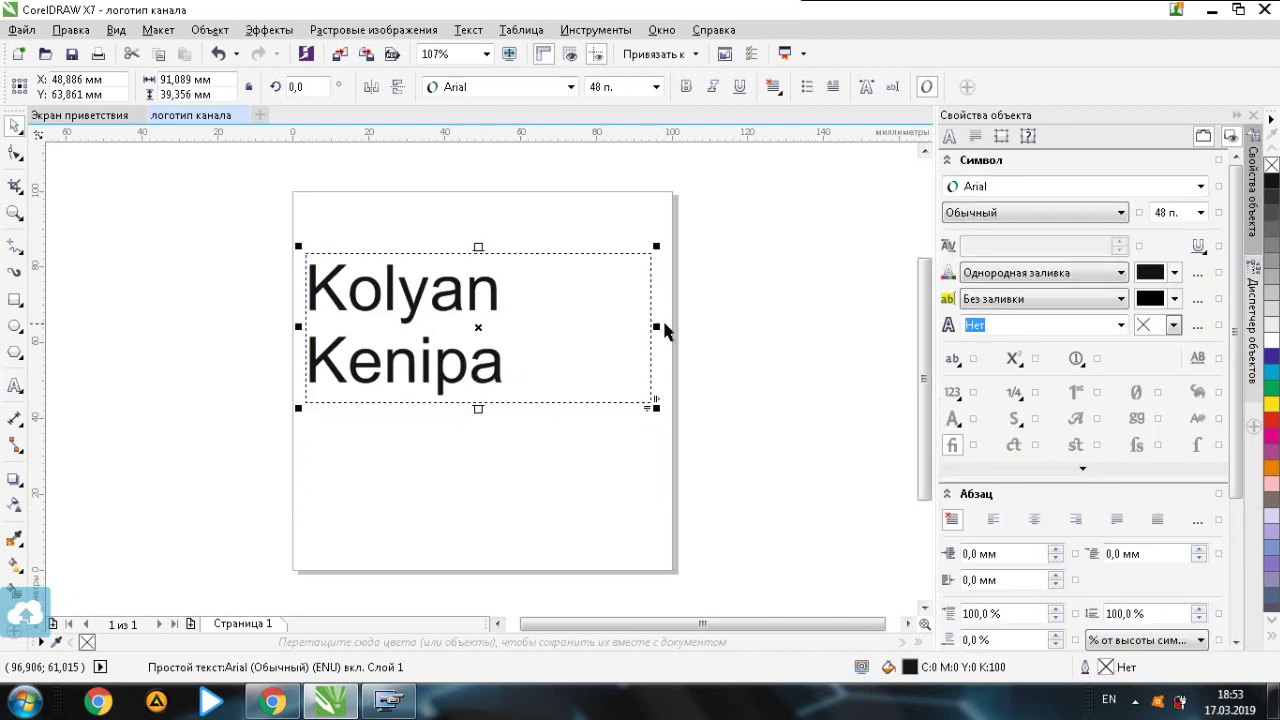
pyautogui.moveTo(655, 326); pyautogui.dragTo(508, 300)
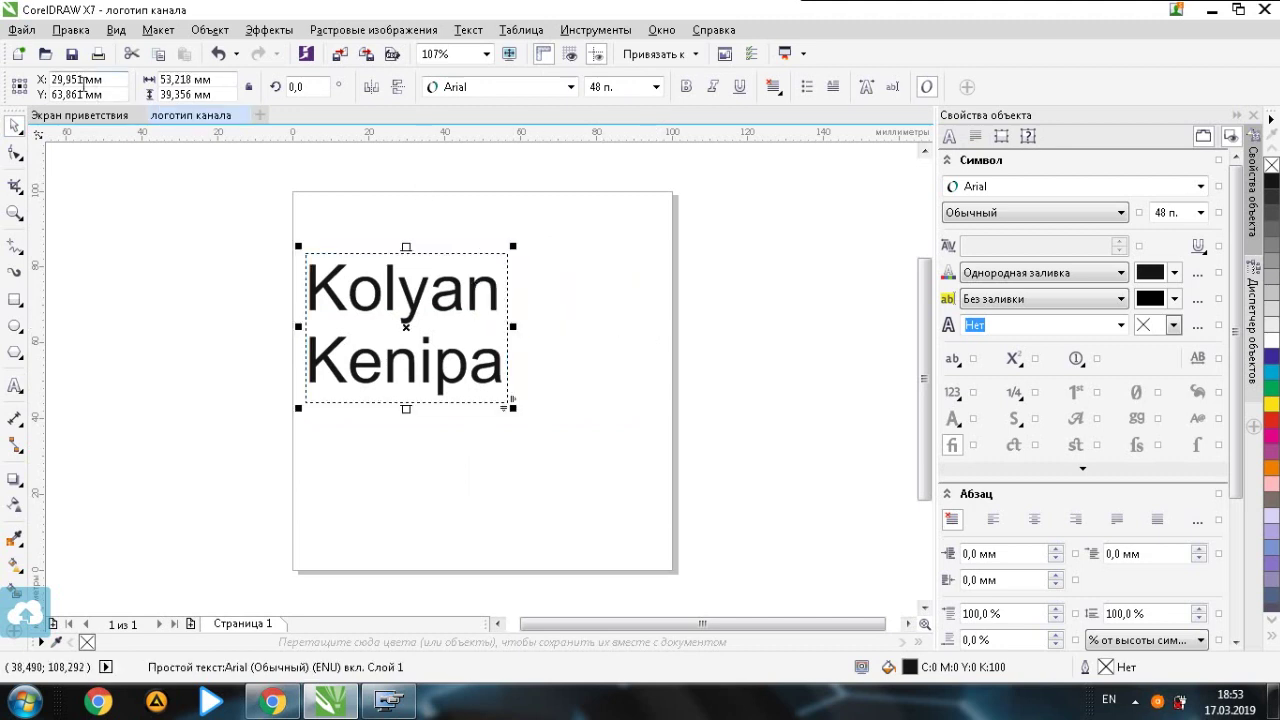
# Centre the text frame on the page by setting its position to X 50 mm and Y 50 mm.
pyautogui.moveTo(82, 79); pyautogui.dragTo(51, 80)
pyautogui.write('5')
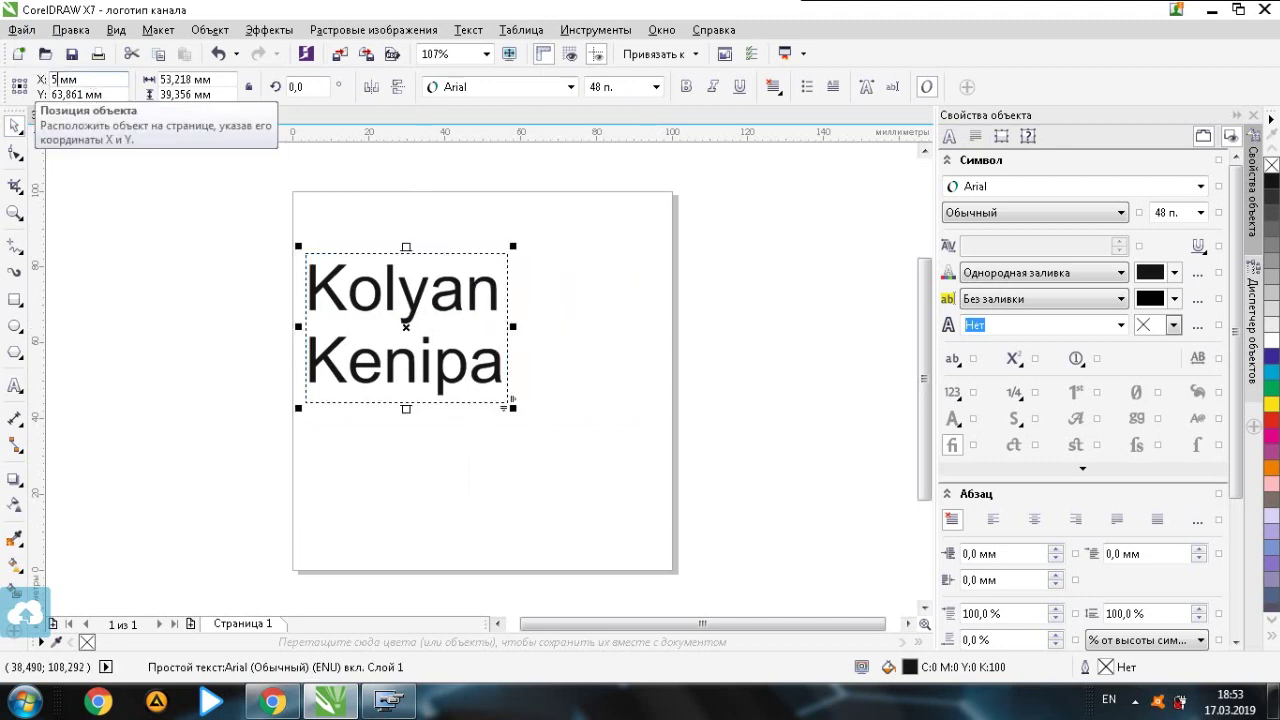
pyautogui.write('2')
pyautogui.press('BackSpace')
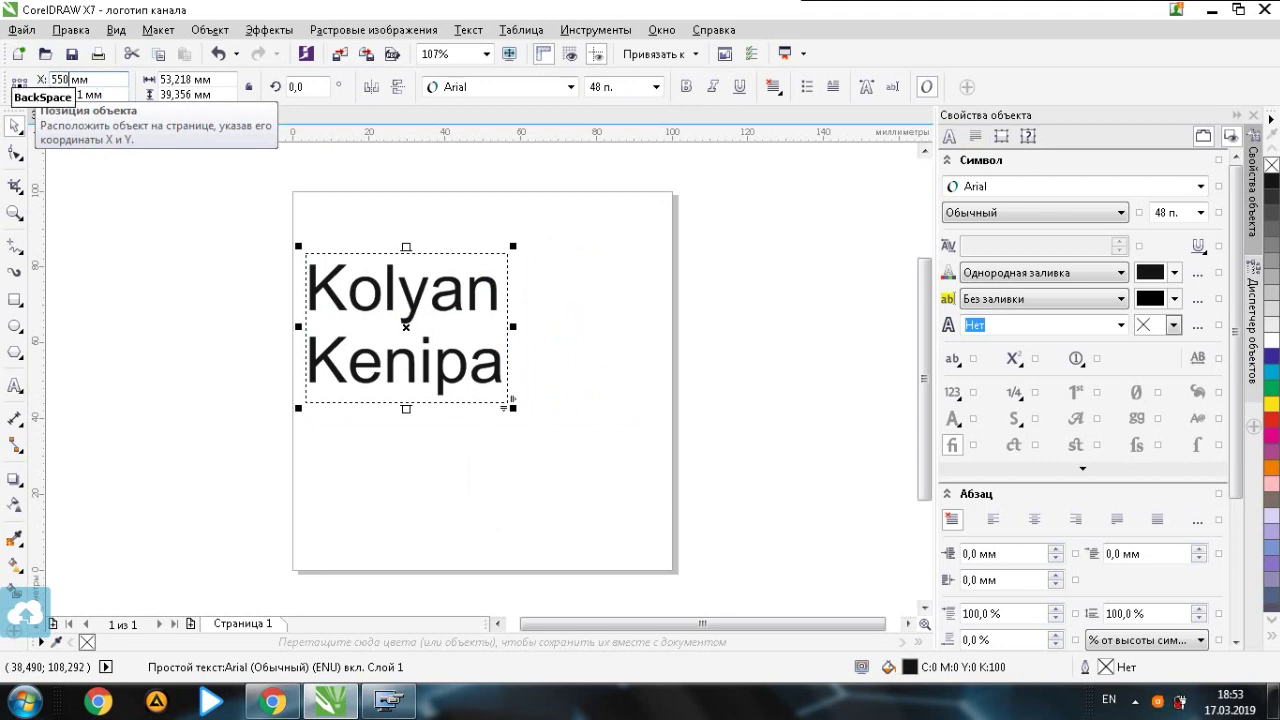
pyautogui.write('50')
pyautogui.press('BackSpace')
pyautogui.write('0')
pyautogui.press('Return')
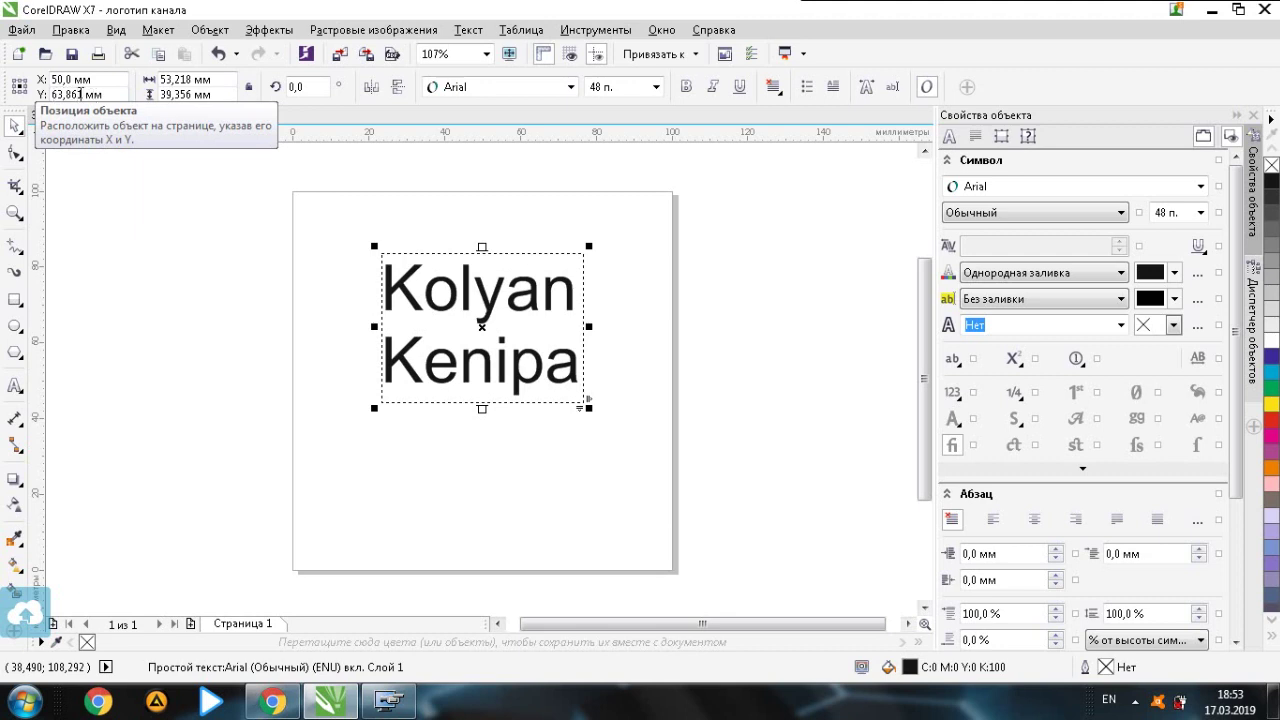
pyautogui.click(82, 94)
pyautogui.press('BackSpace')
pyautogui.write('50')
pyautogui.press('Return')
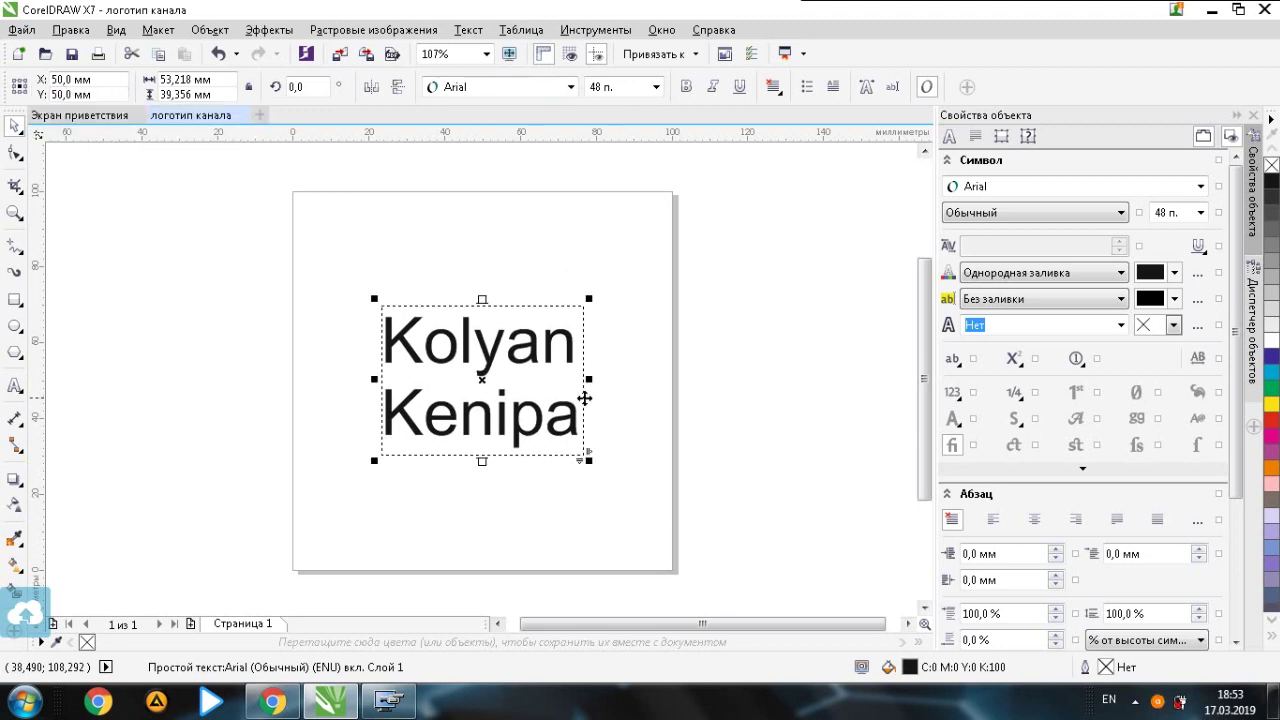
# Change the font of the two-line text to Times New Roman in the bold (Жирный) style.
pyautogui.scroll(4, 585, 402)
pyautogui.scroll(-2, 640, 537)
pyautogui.moveTo(677, 620); pyautogui.dragTo(688, 620)
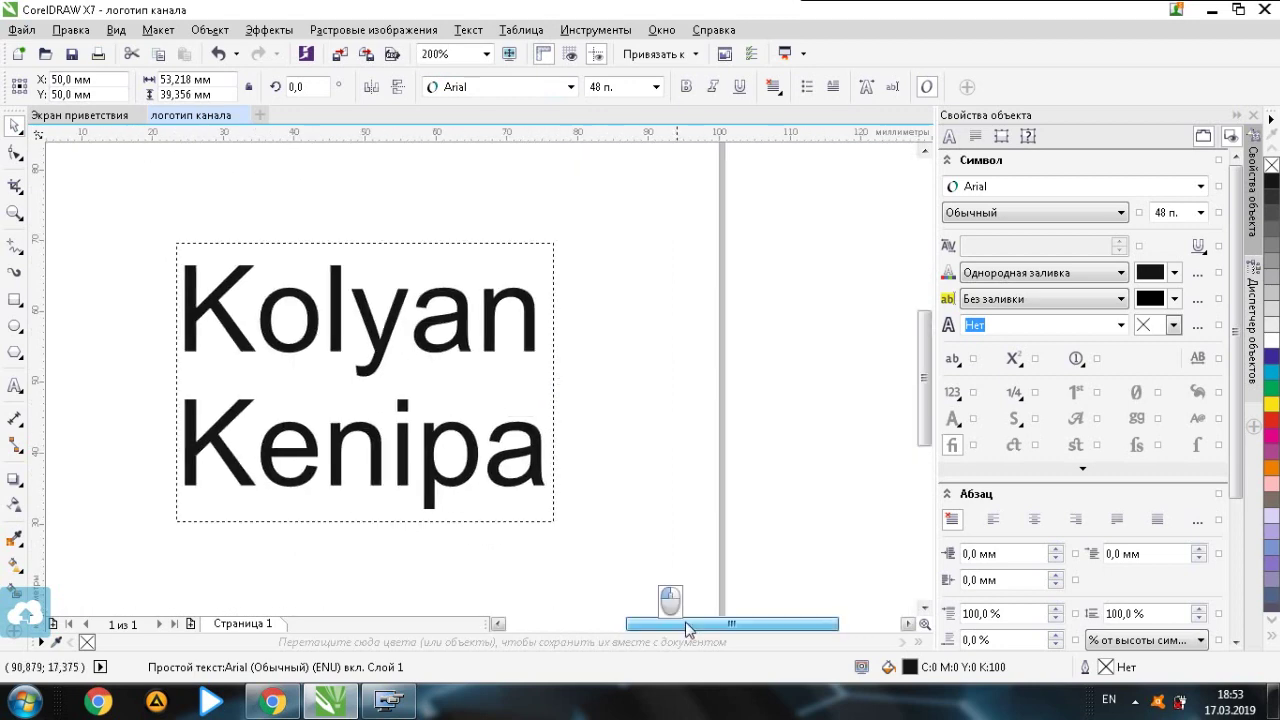
pyautogui.click(570, 87)
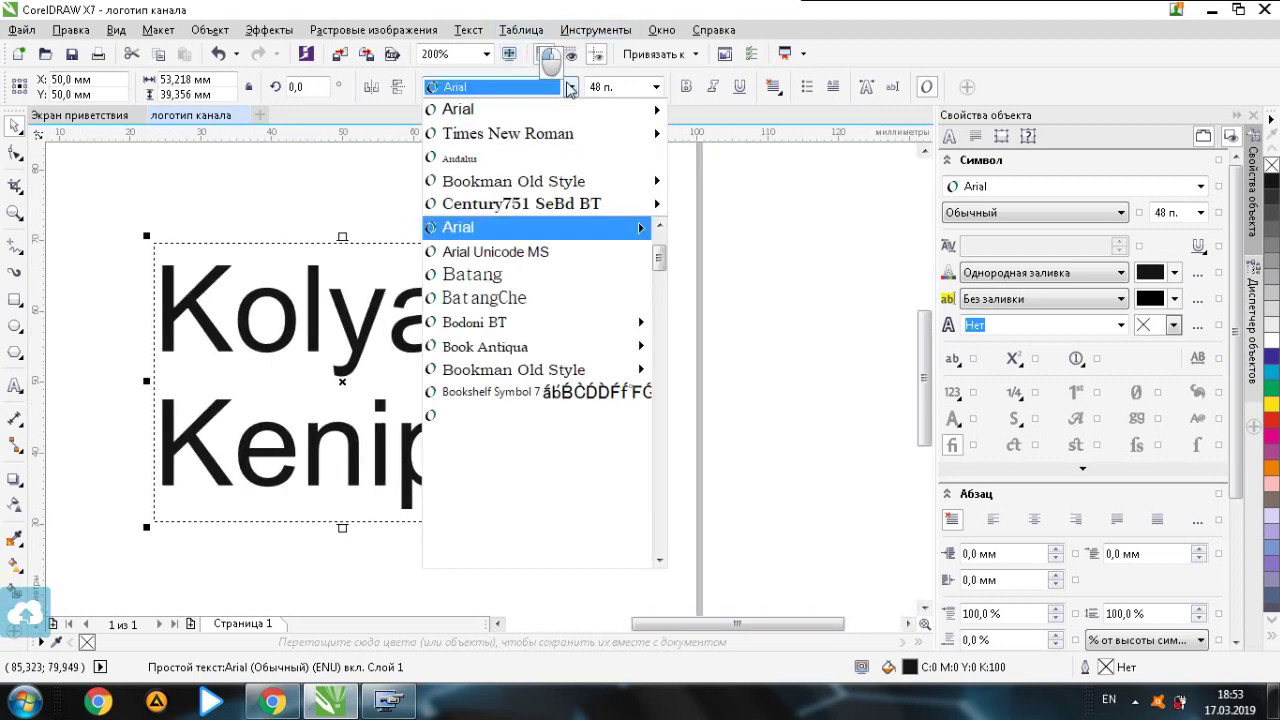
pyautogui.scroll(-10, 595, 270)
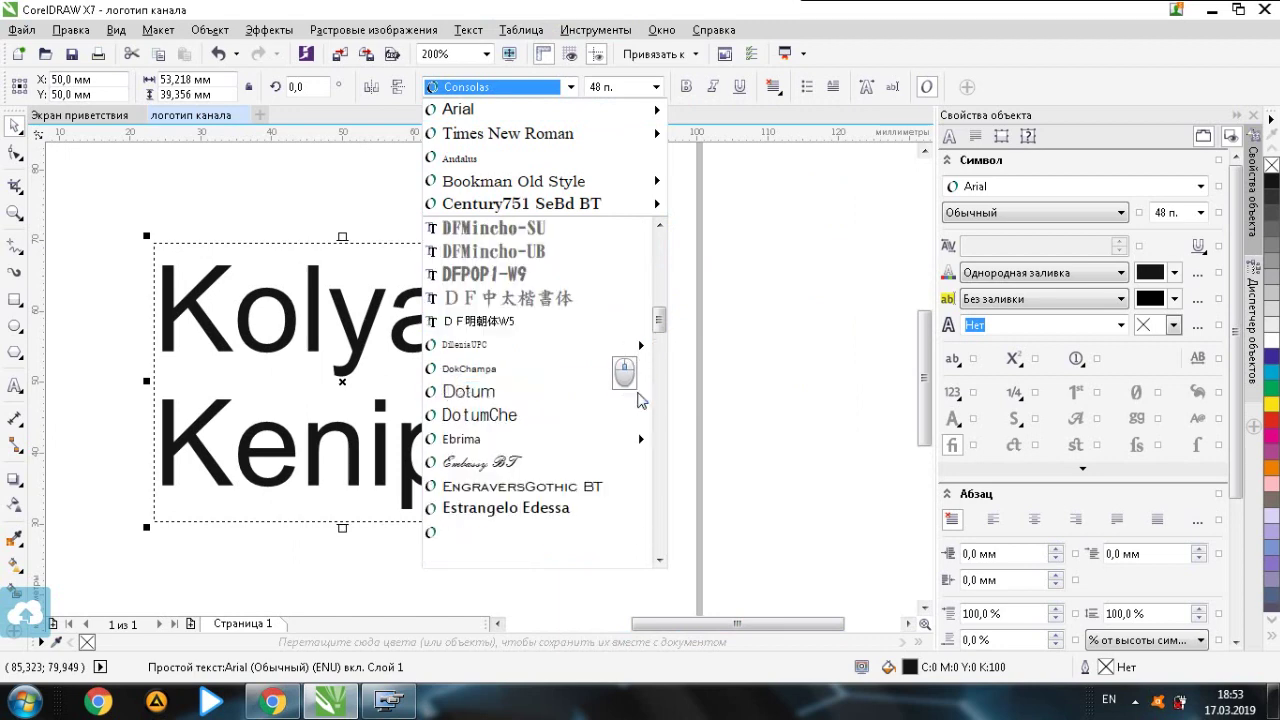
pyautogui.scroll(-10, 636, 400)
pyautogui.moveTo(632, 396)
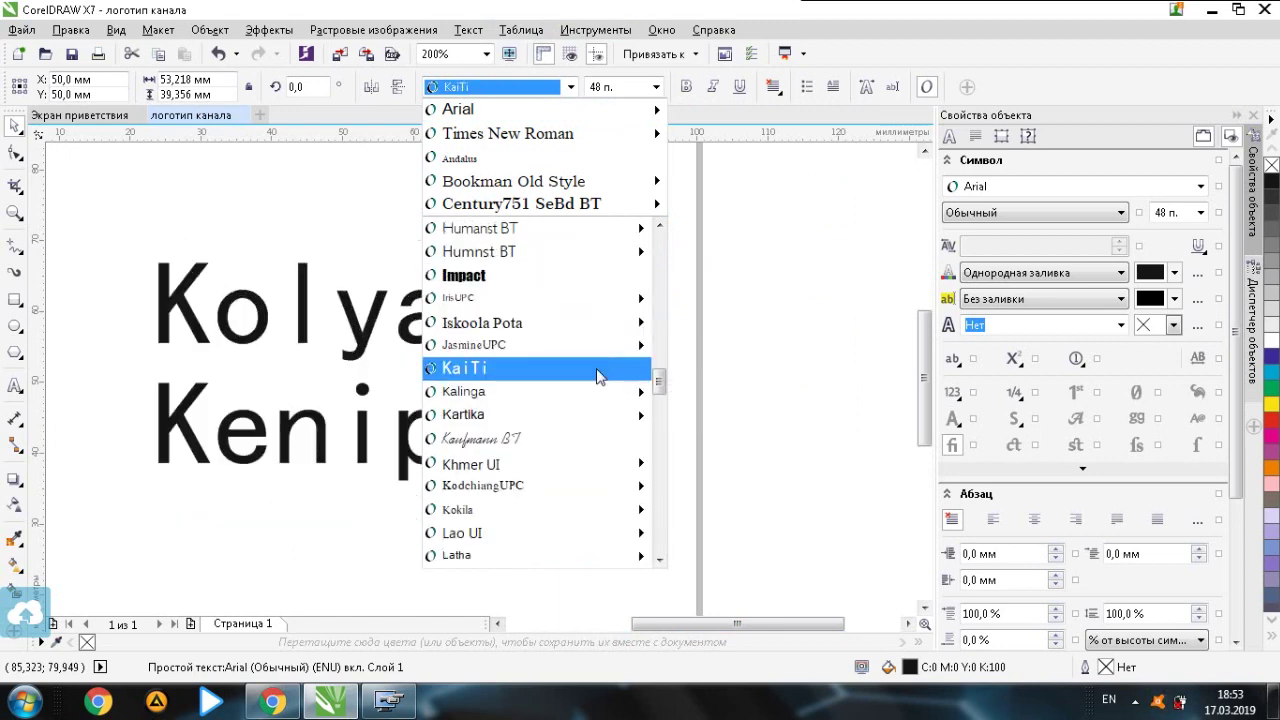
pyautogui.scroll(-1, 598, 378)
pyautogui.scroll(-8, 598, 378)
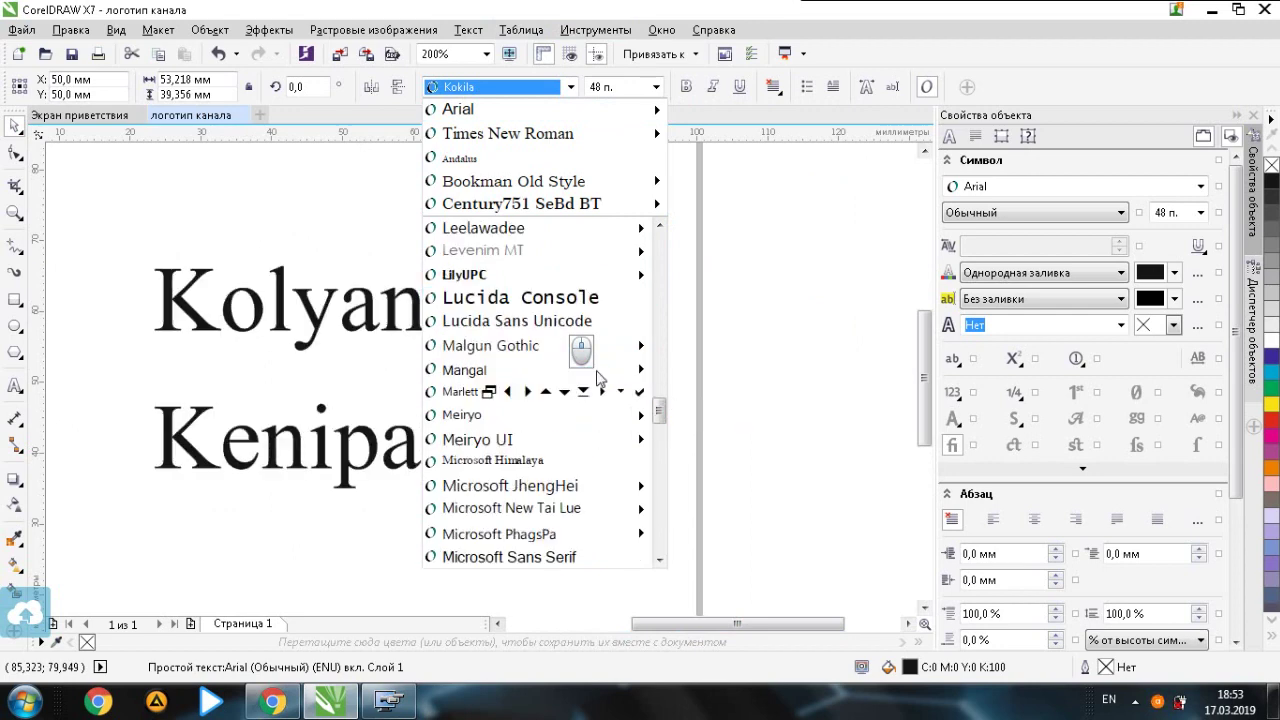
pyautogui.scroll(-9, 598, 378)
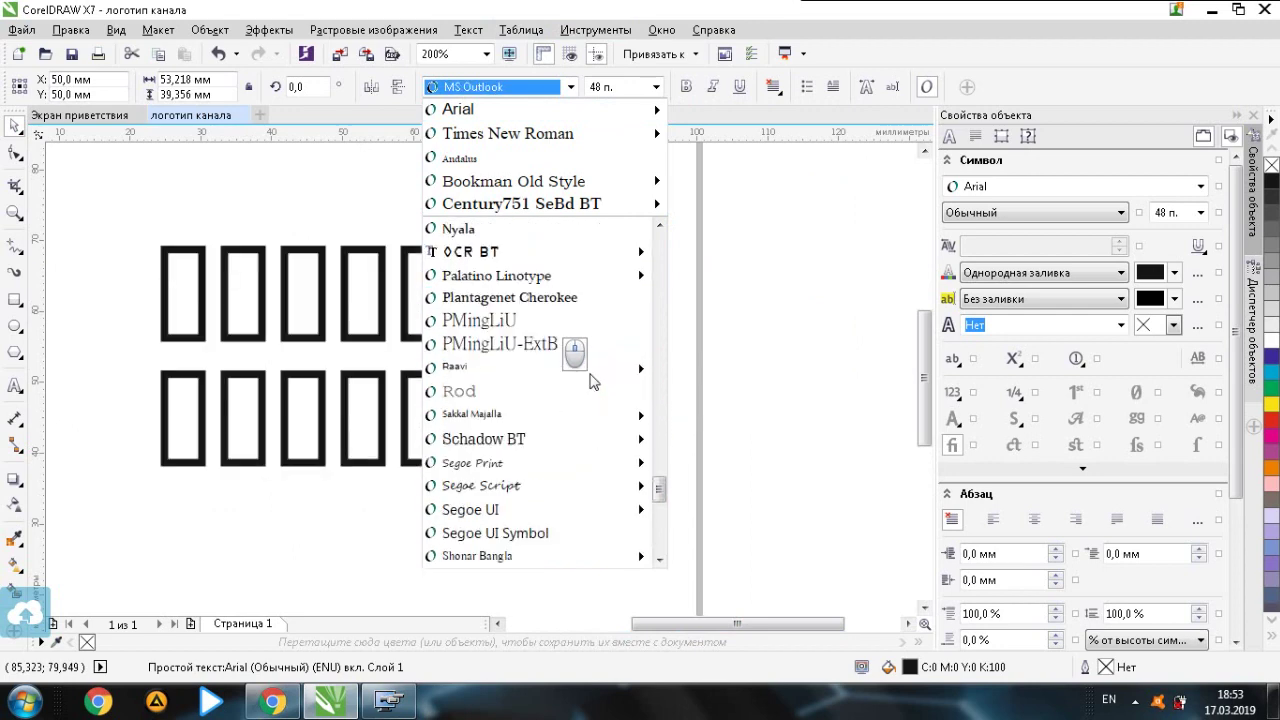
pyautogui.scroll(-5, 591, 381)
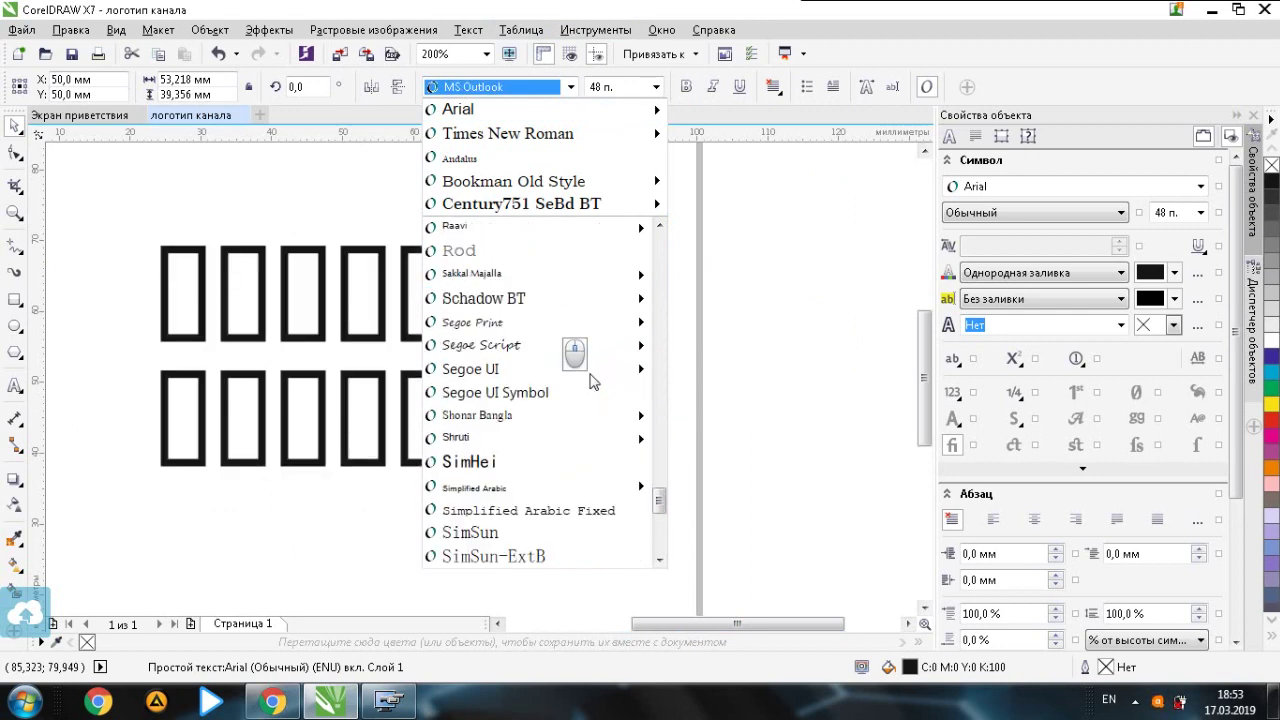
pyautogui.scroll(-1, 591, 381)
pyautogui.moveTo(535, 447)
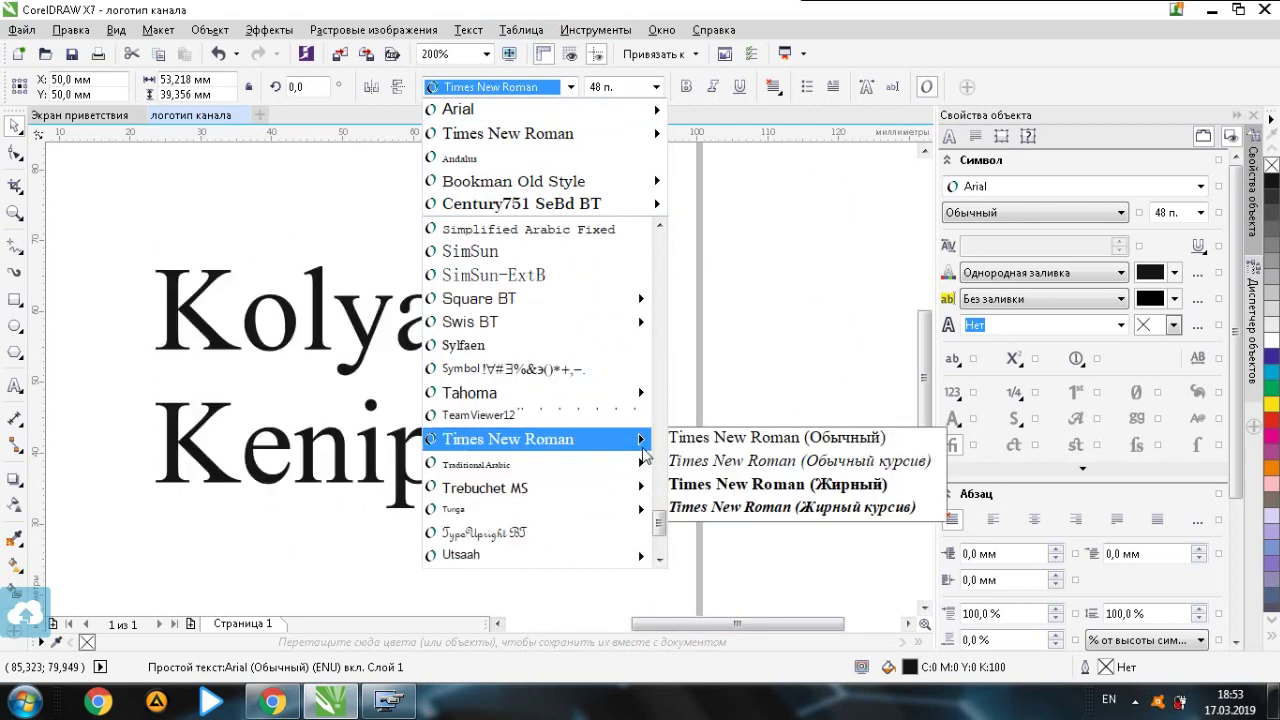
pyautogui.click(737, 487)
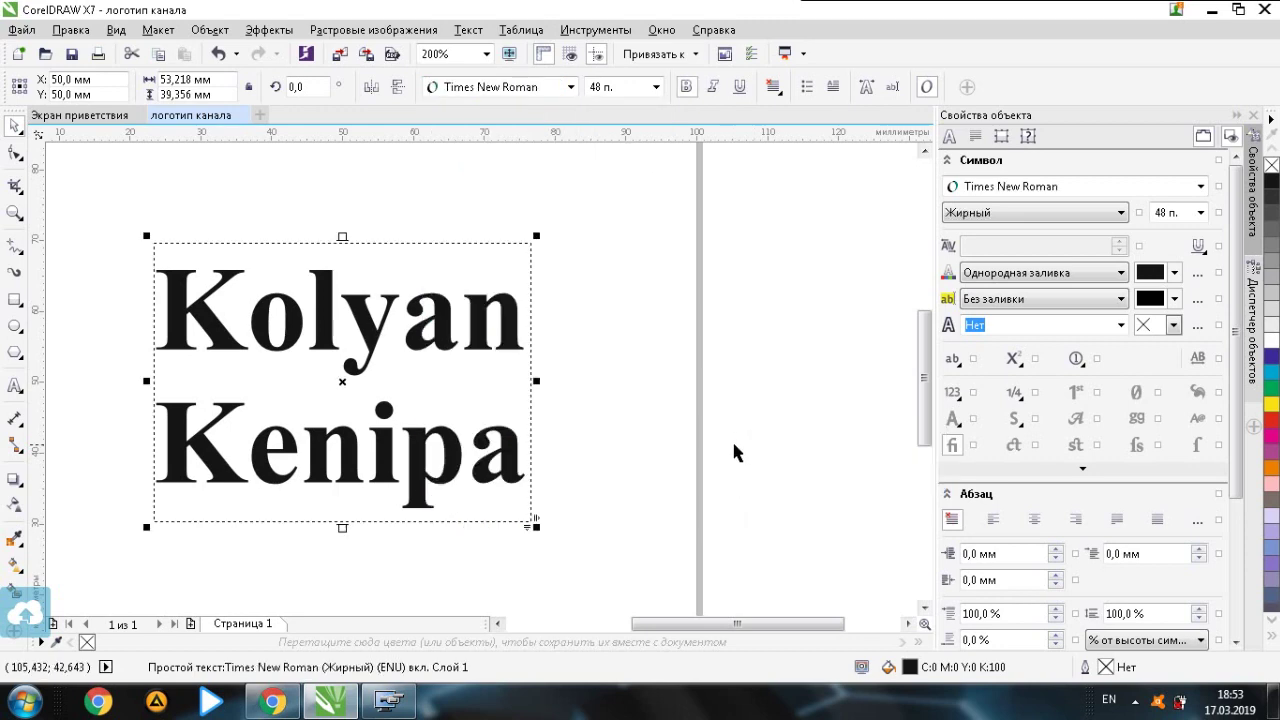
# Export the page to the Изображения folder as the JPG file "логотип канала" with CMYK colour and 50% quality.
pyautogui.scroll(-3, 705, 398)
pyautogui.scroll(3, 708, 397)
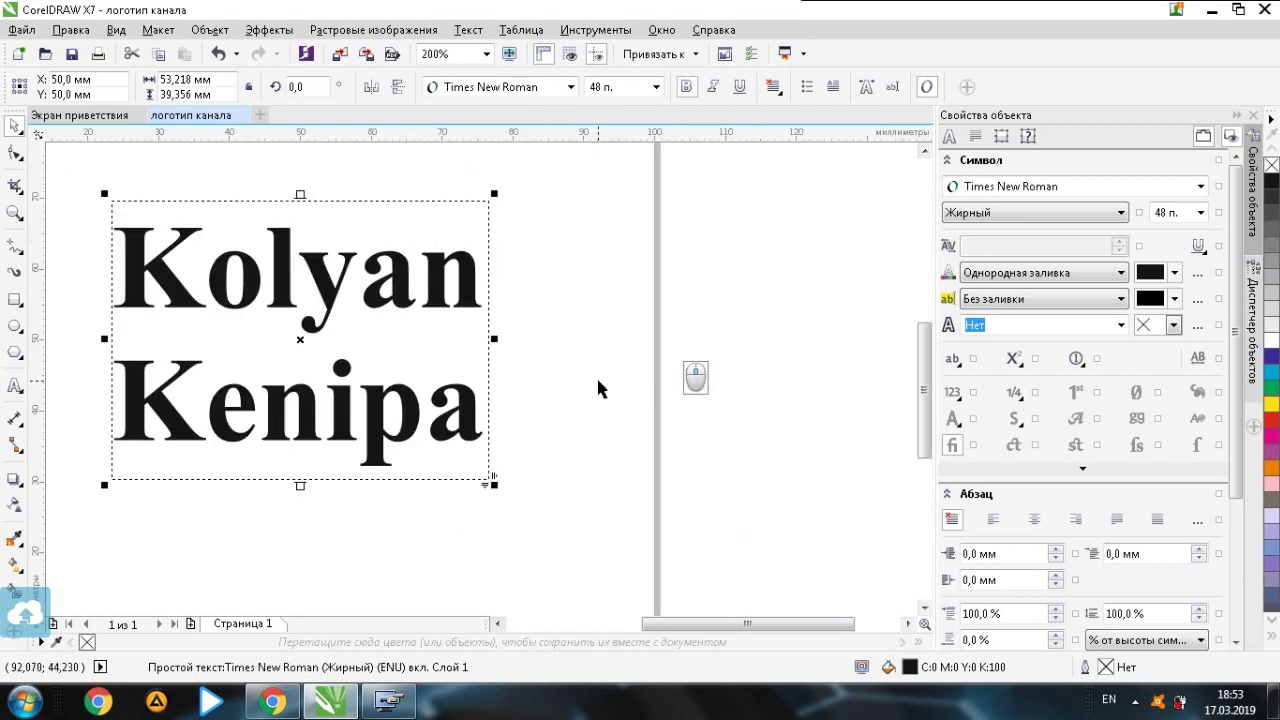
pyautogui.scroll(-1, 598, 387)
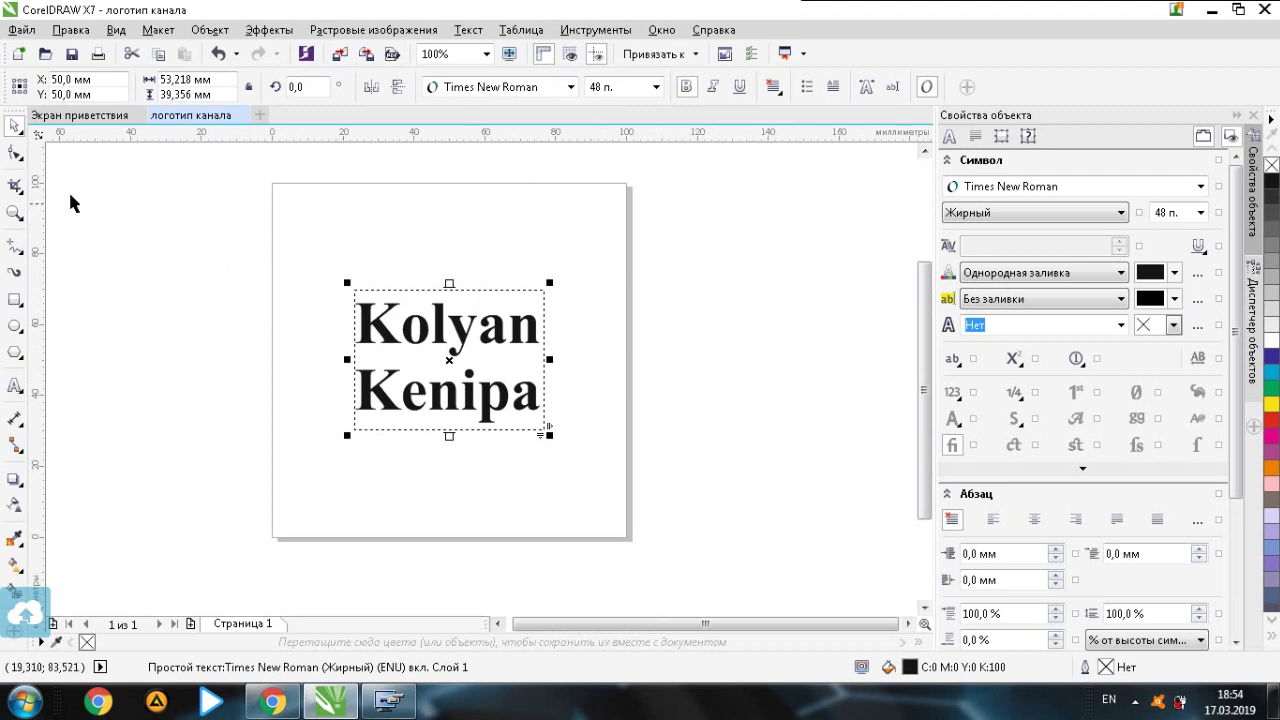
pyautogui.click(14, 28)
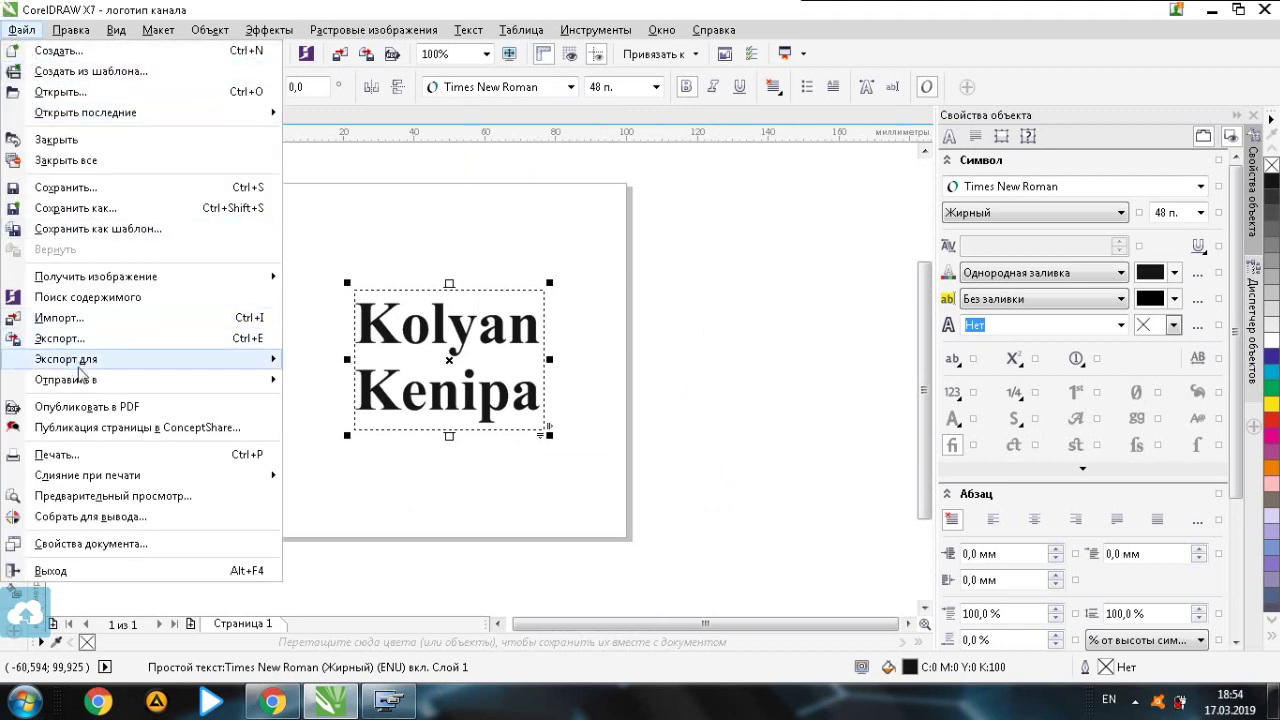
pyautogui.click(79, 340)
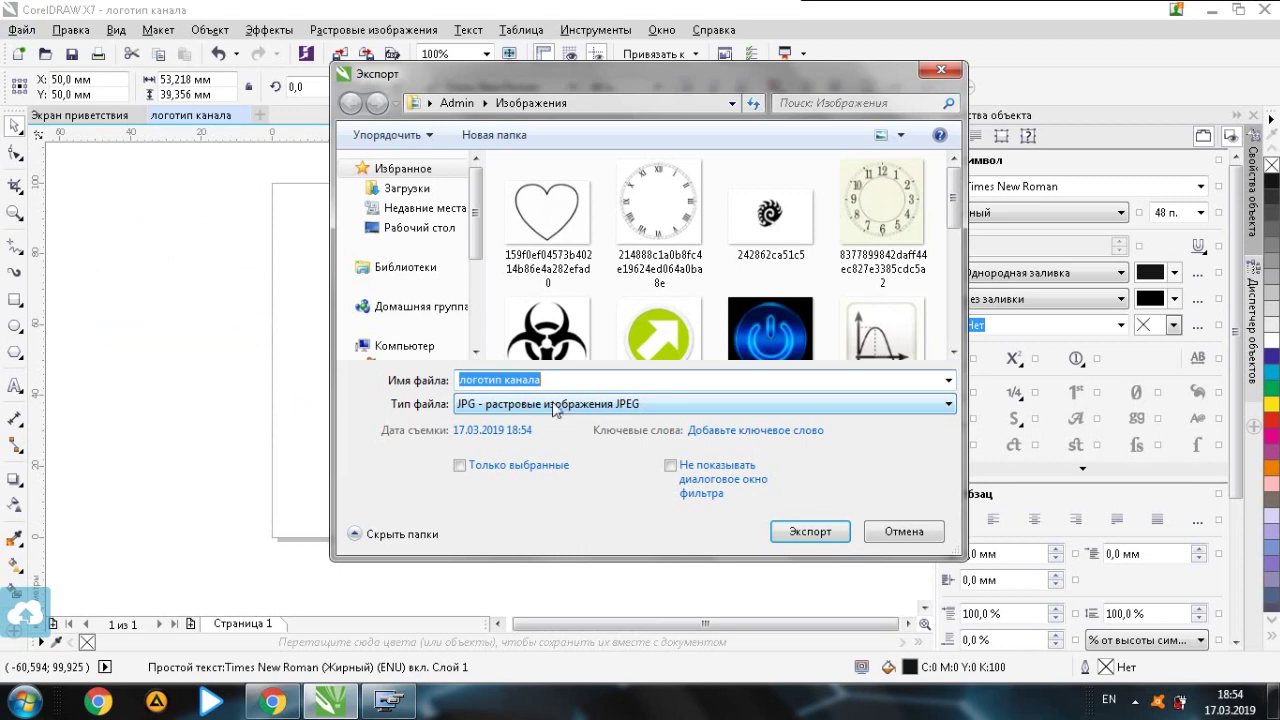
pyautogui.click(948, 405)
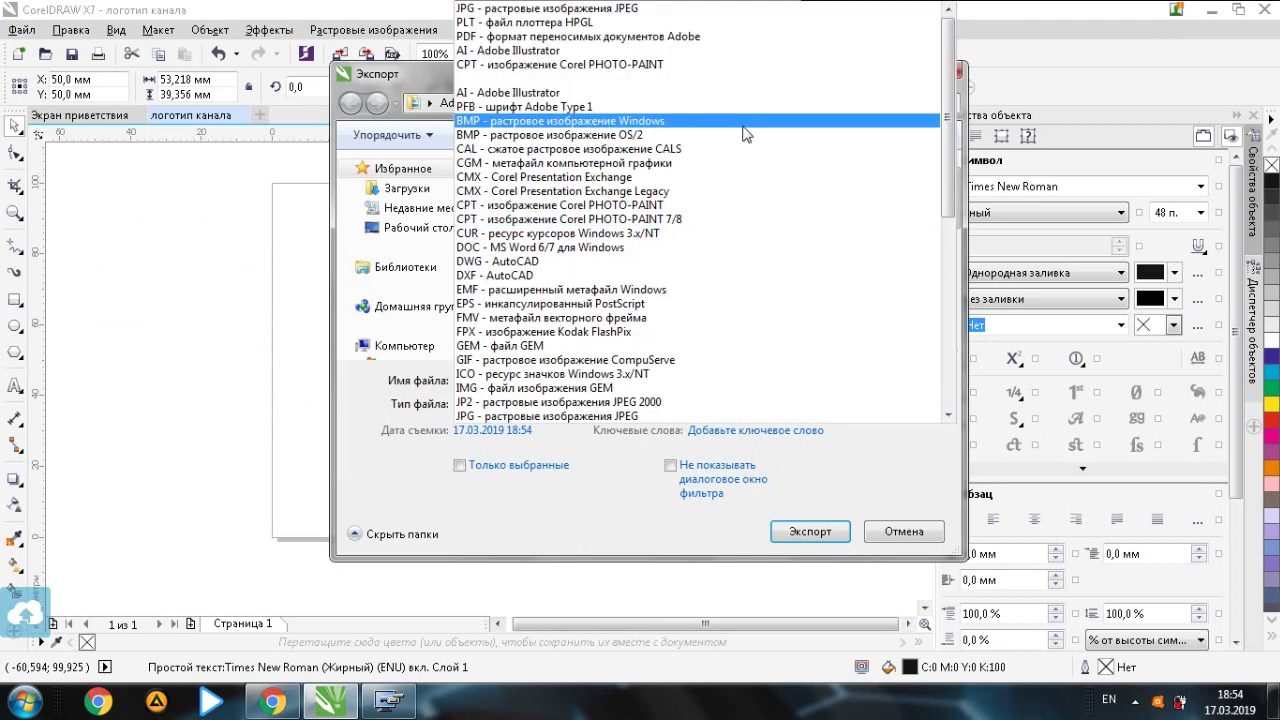
pyautogui.click(574, 418)
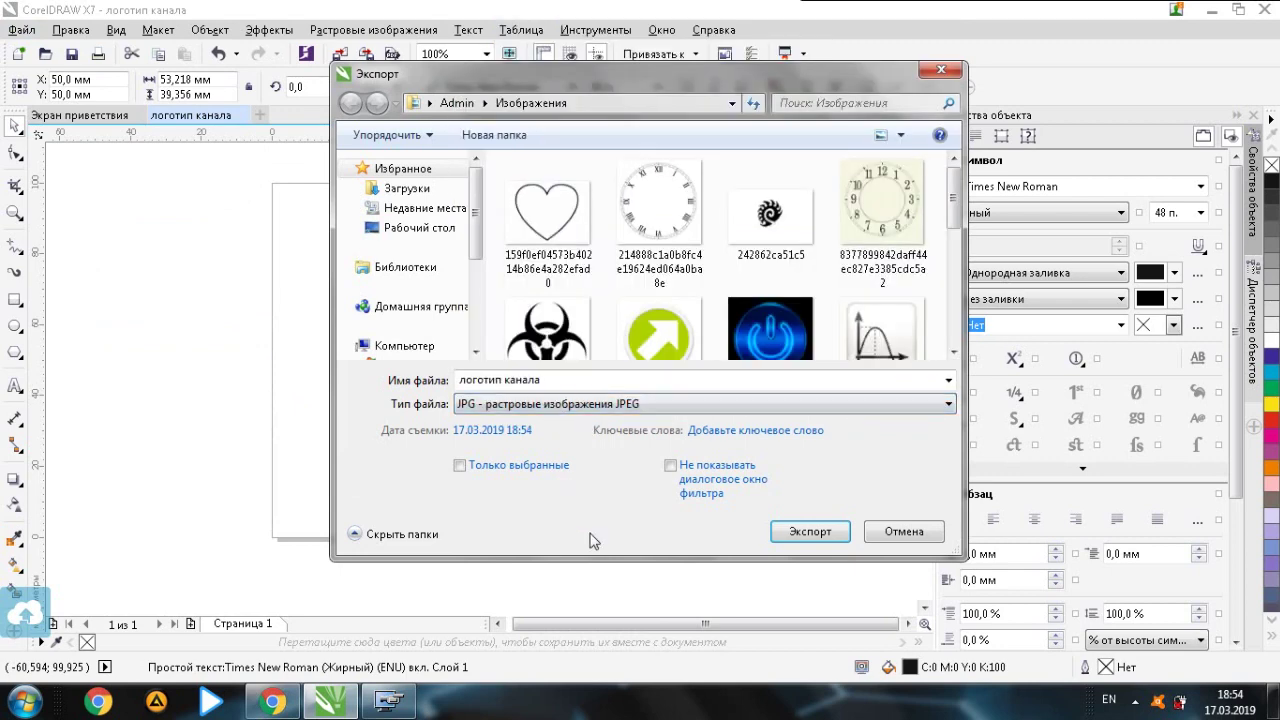
pyautogui.click(828, 537)
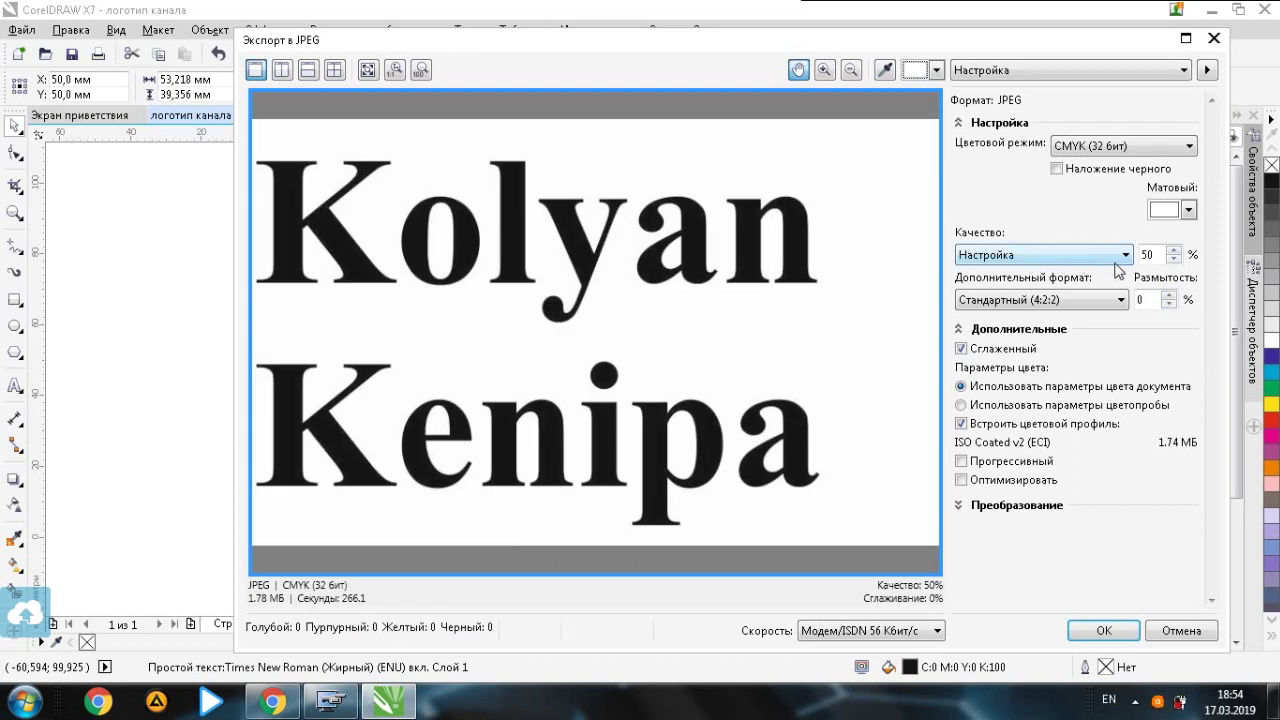
pyautogui.click(1122, 627)
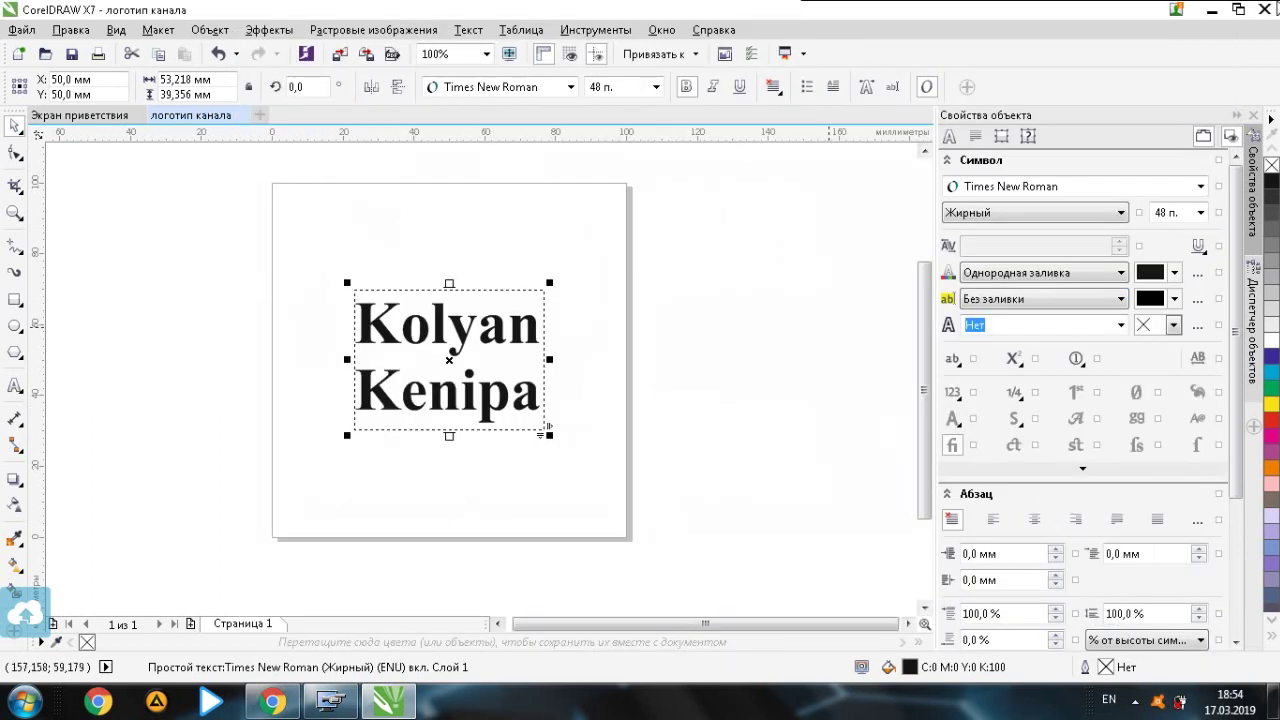
# Switch to LaserGRBL and open the image "логотип канала" from the Изображения folder for raster import.
pyautogui.click(1212, 9)
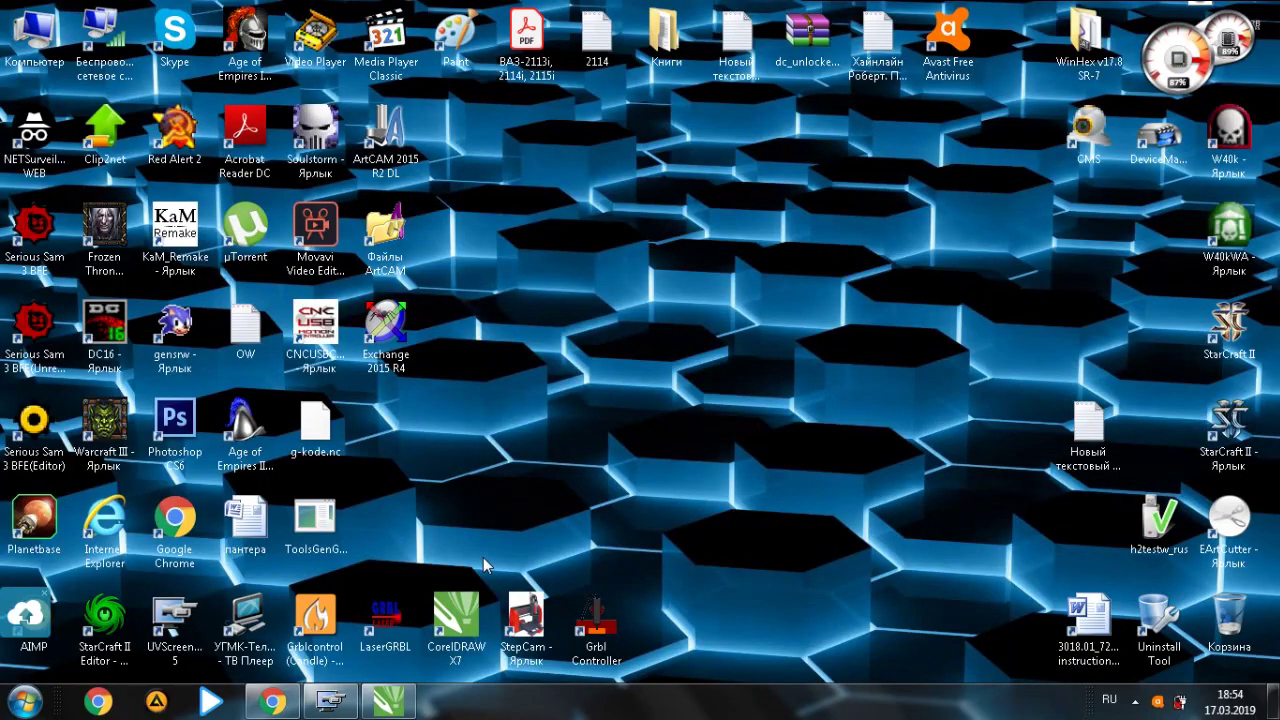
pyautogui.doubleClick(396, 621)
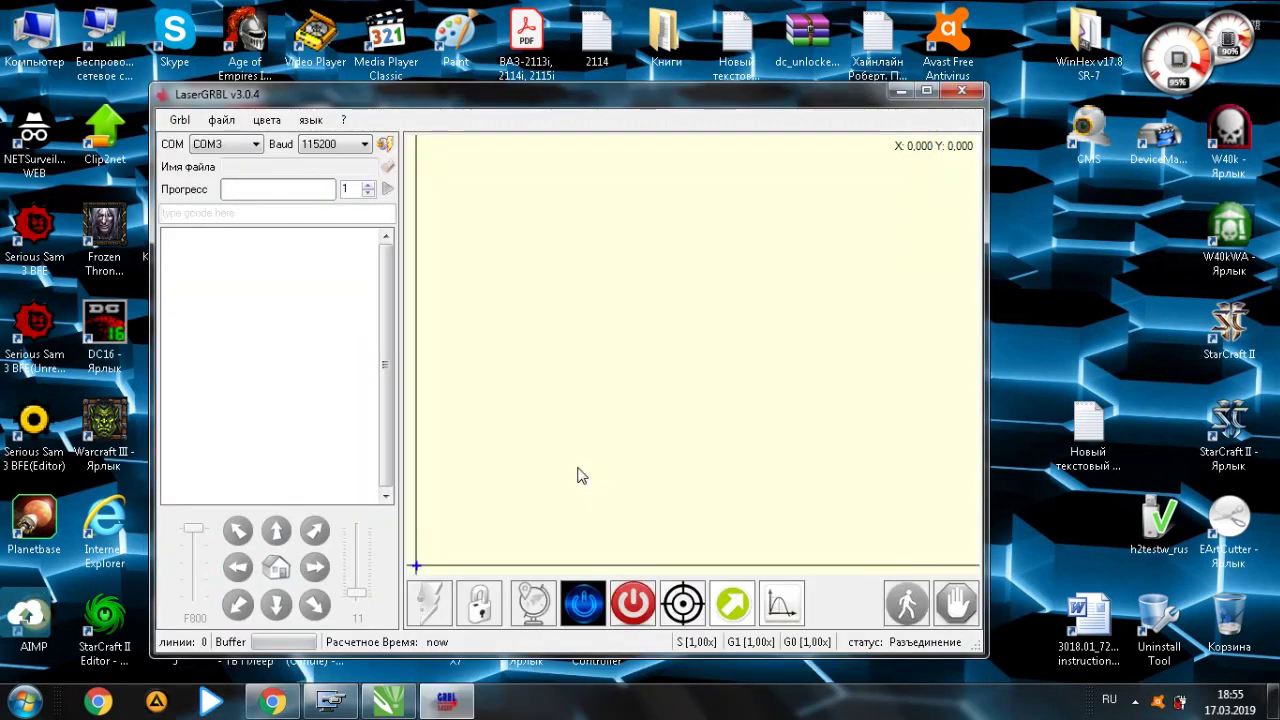
pyautogui.click(390, 172)
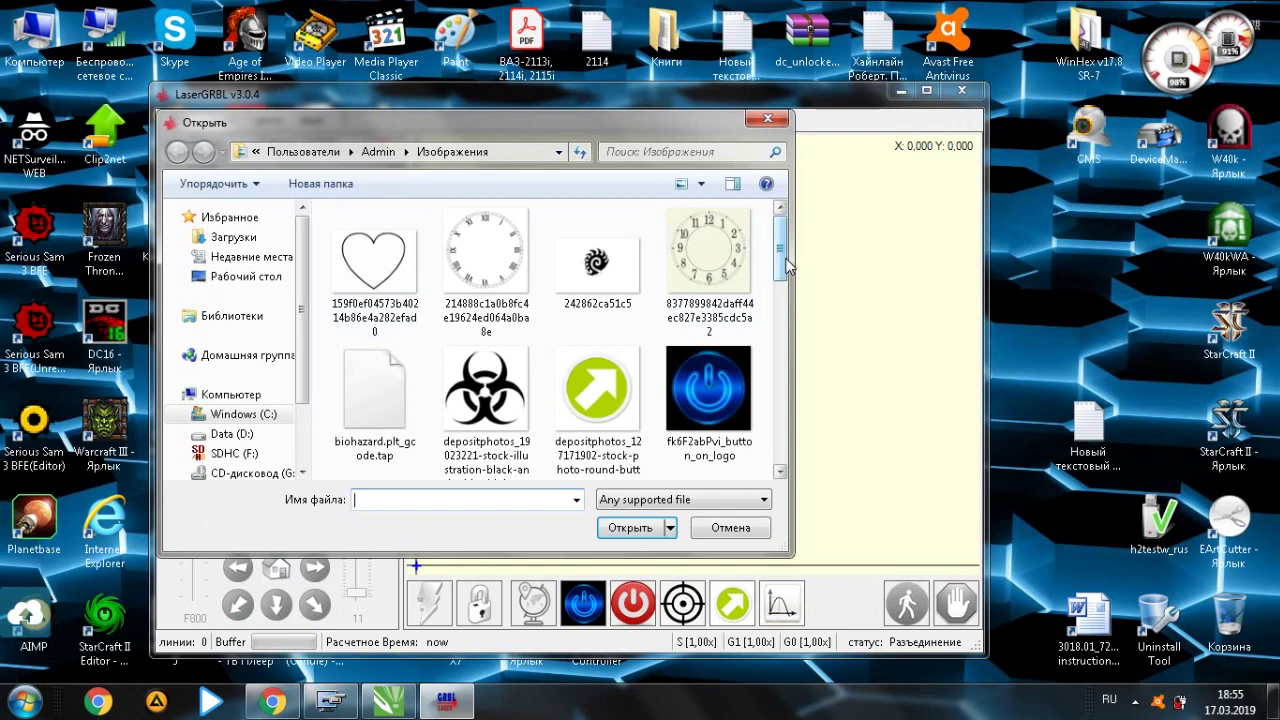
pyautogui.moveTo(787, 262); pyautogui.dragTo(786, 395)
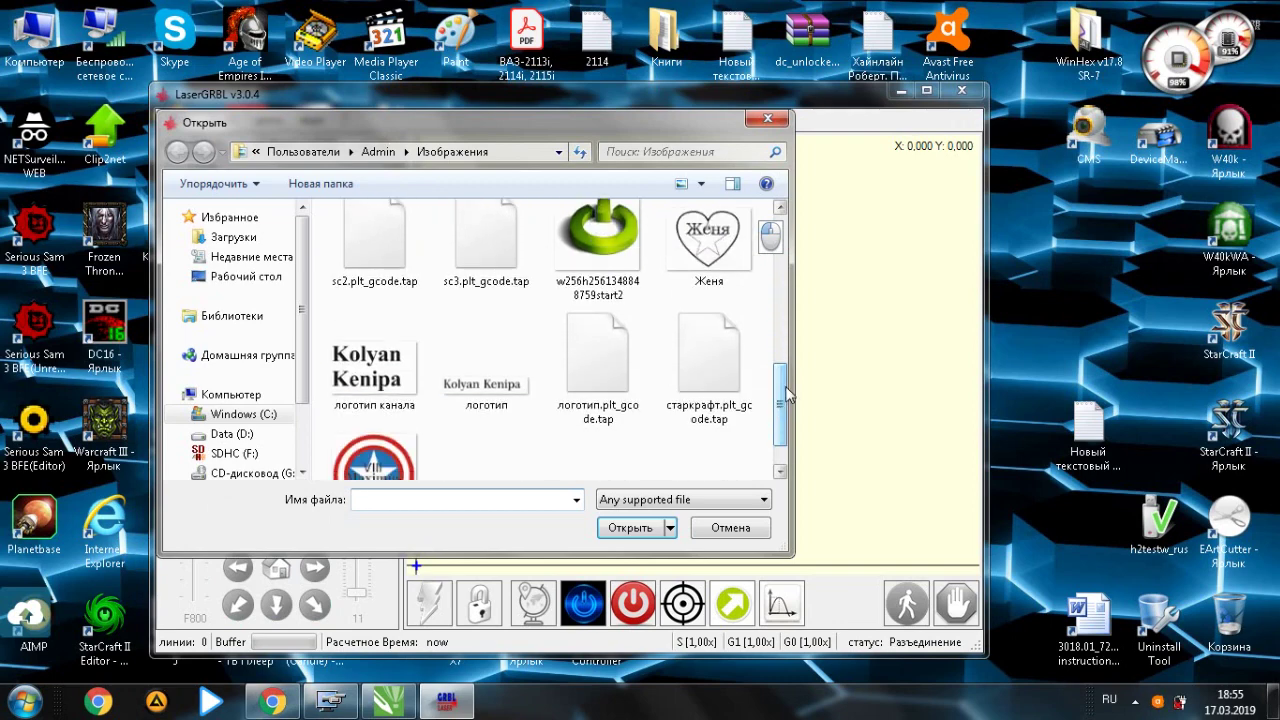
pyautogui.click(392, 395)
pyautogui.click(624, 530)
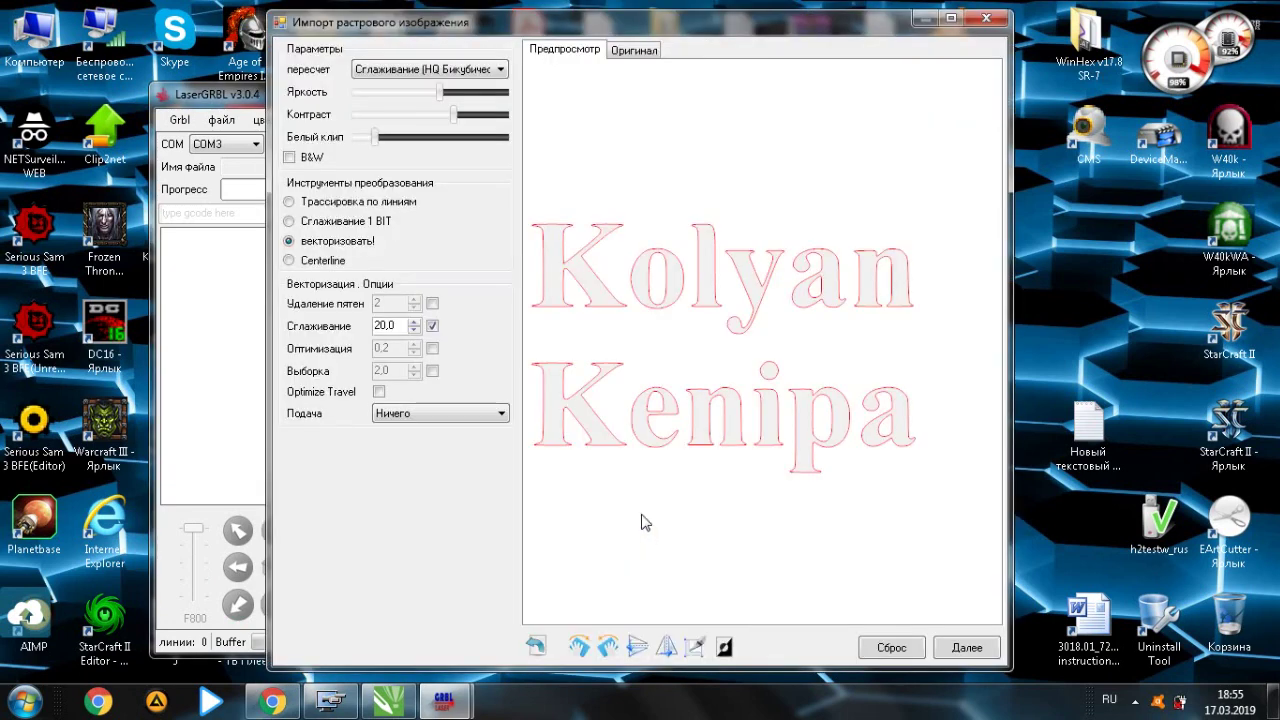
# Compare line-by-line tracing with vectorization in the import preview, and try the smoothing option off and on.
pyautogui.click(289, 243)
pyautogui.click(289, 202)
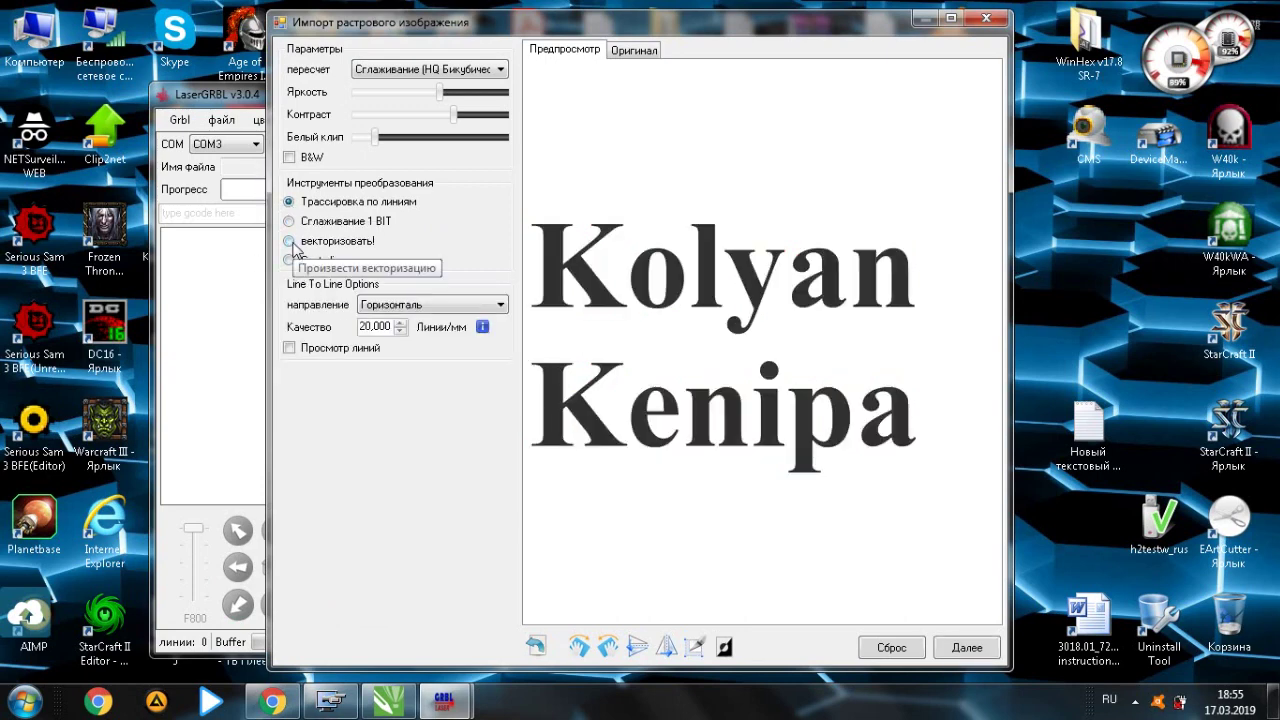
pyautogui.click(290, 242)
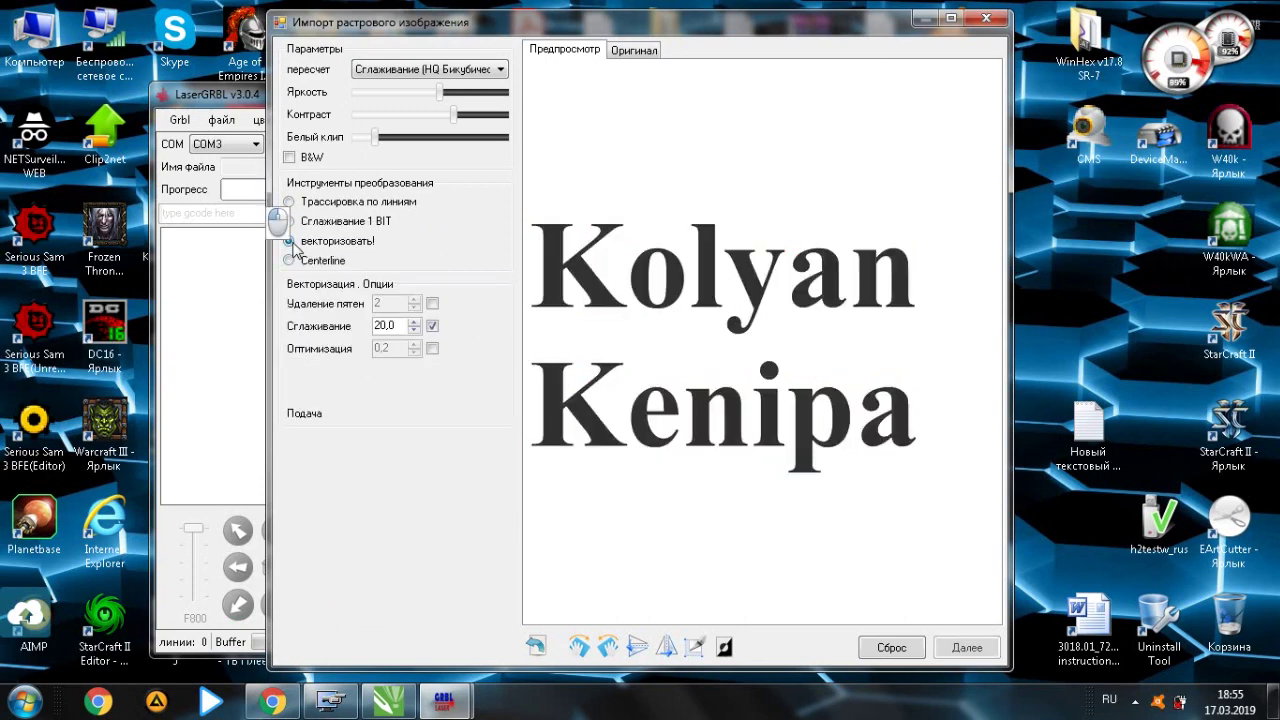
pyautogui.click(432, 326)
pyautogui.click(432, 326)
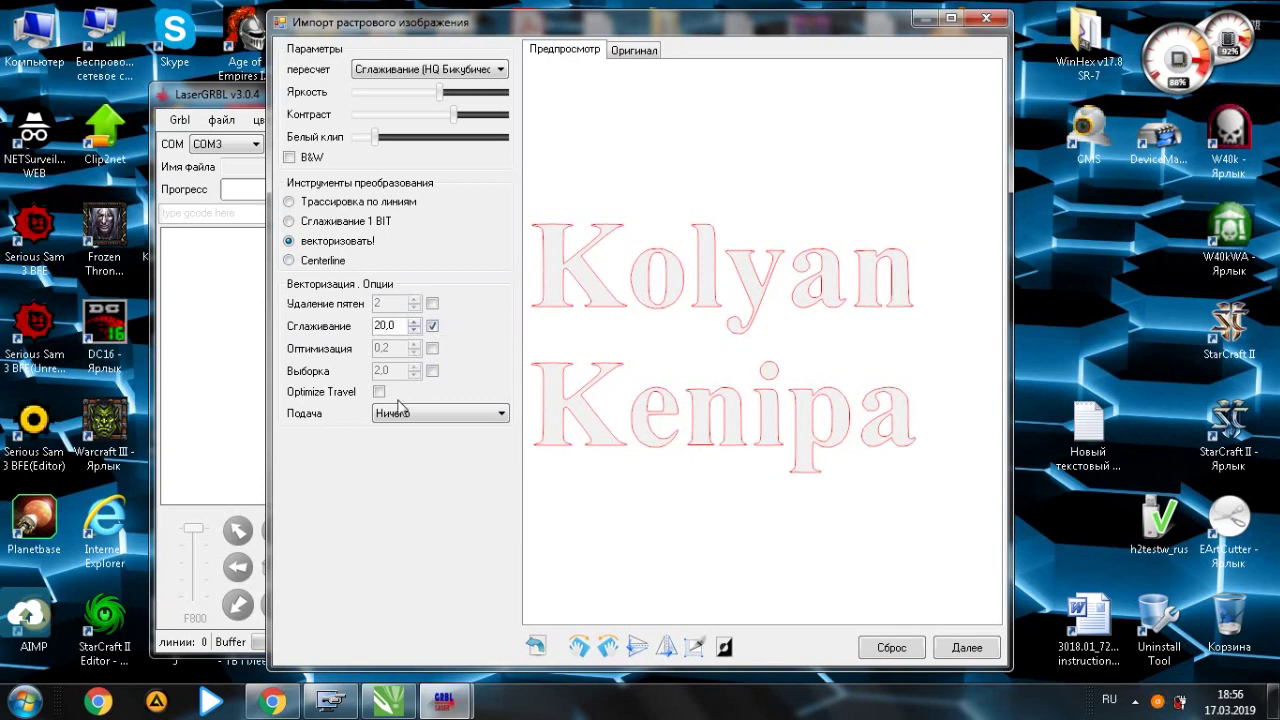
# Proceed to the output settings, set the image width to 75 mm and generate the vector toolpath.
pyautogui.click(968, 649)
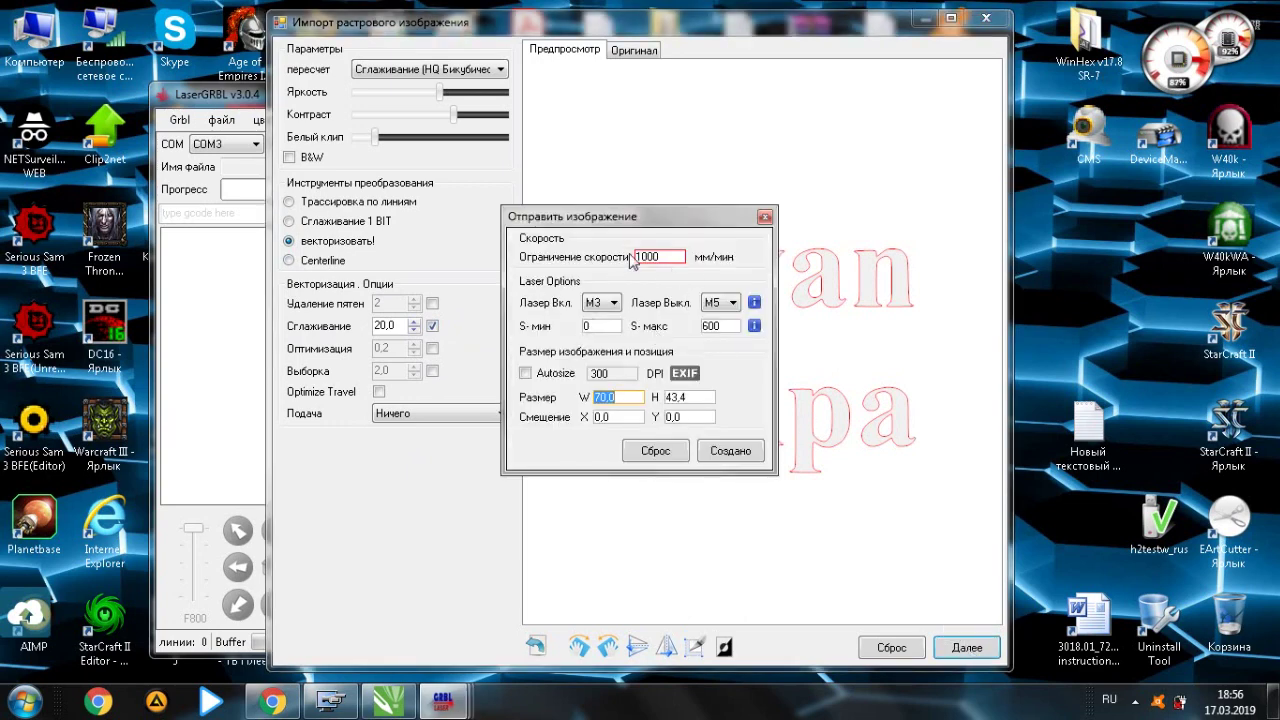
pyautogui.doubleClick(667, 256)
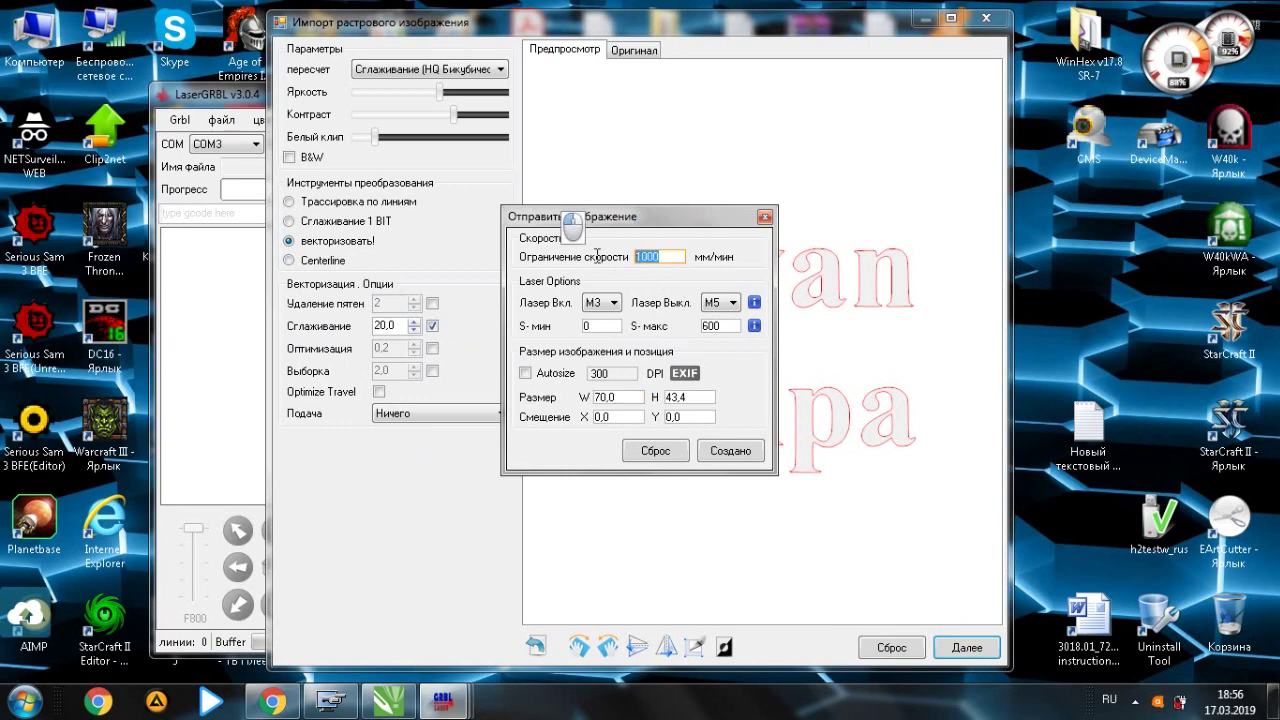
pyautogui.click(729, 325)
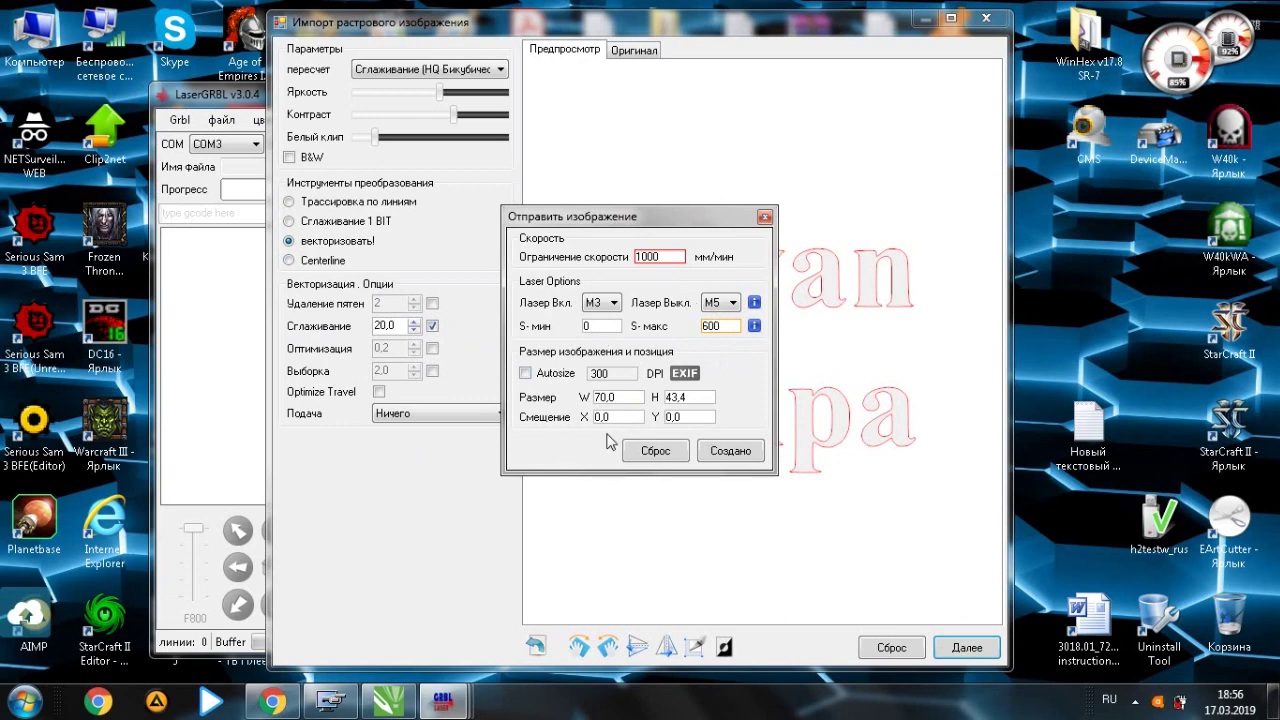
pyautogui.doubleClick(630, 398)
pyautogui.write('70')
pyautogui.press('BackSpace')
pyautogui.write('5')
pyautogui.click(731, 455)
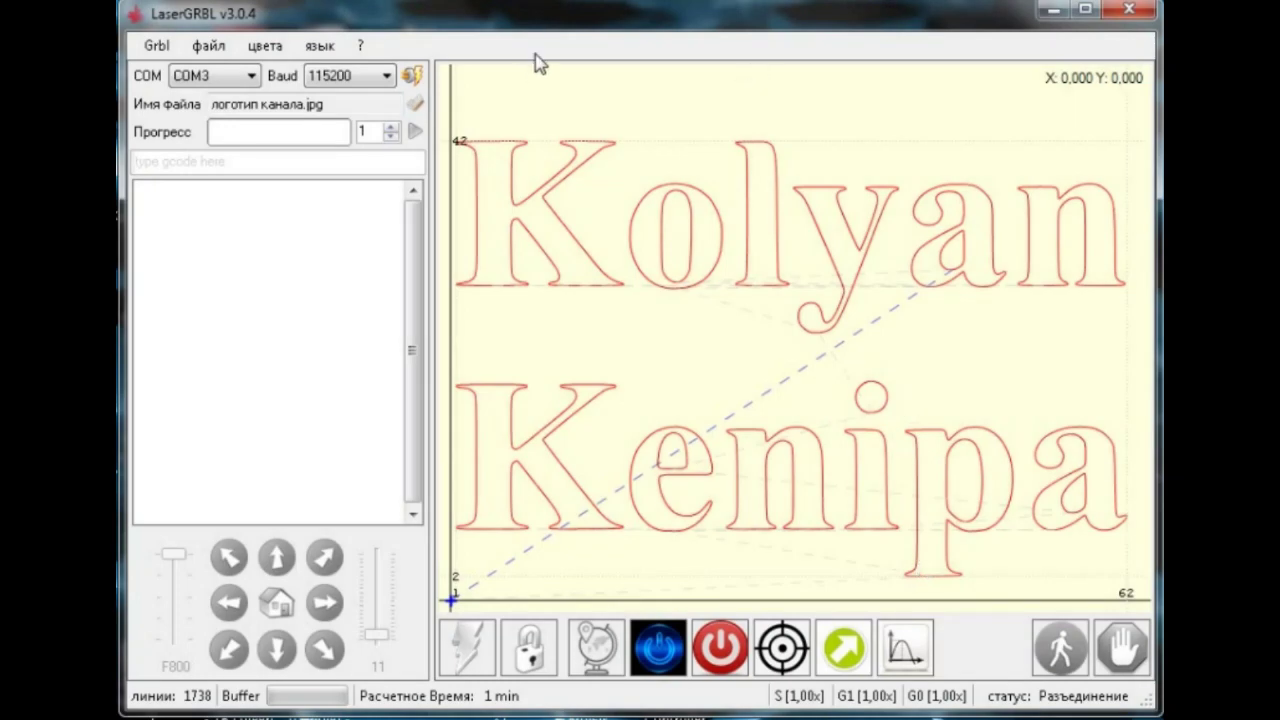
# Connect to the machine on COM3 at 115200 baud and jog it 11 mm in the negative X direction.
pyautogui.click(412, 77)
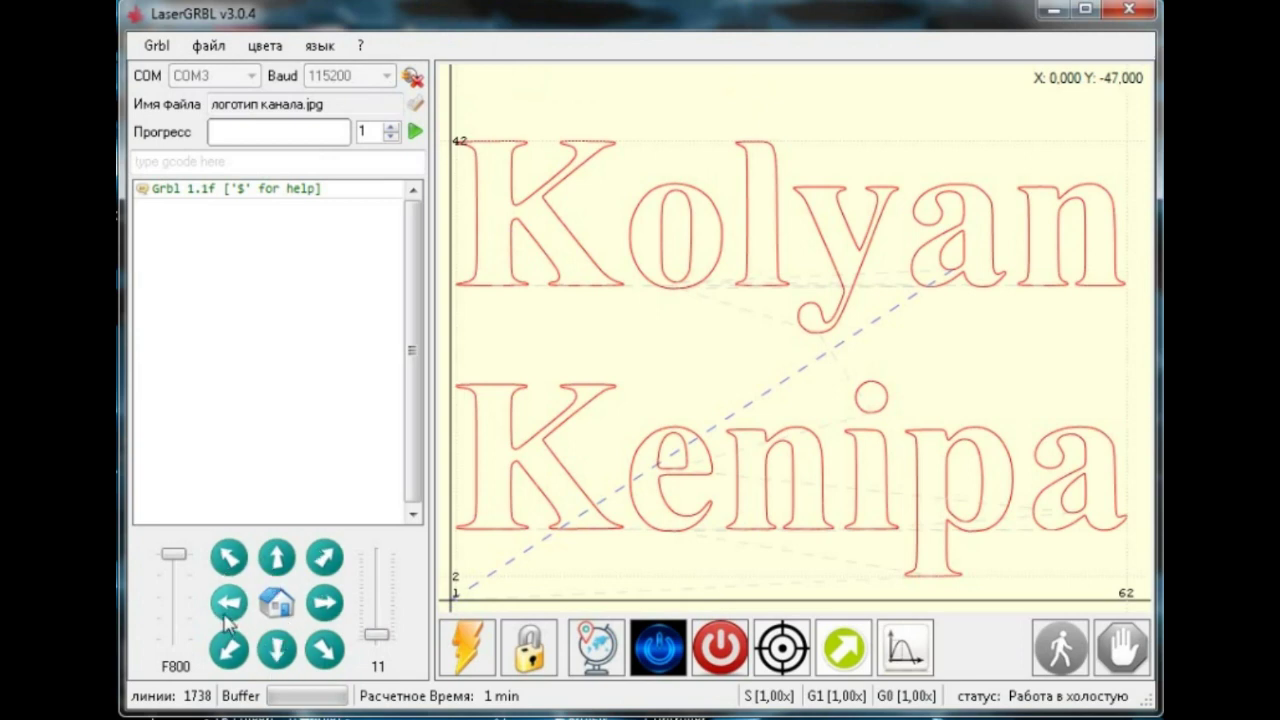
pyautogui.click(229, 603)
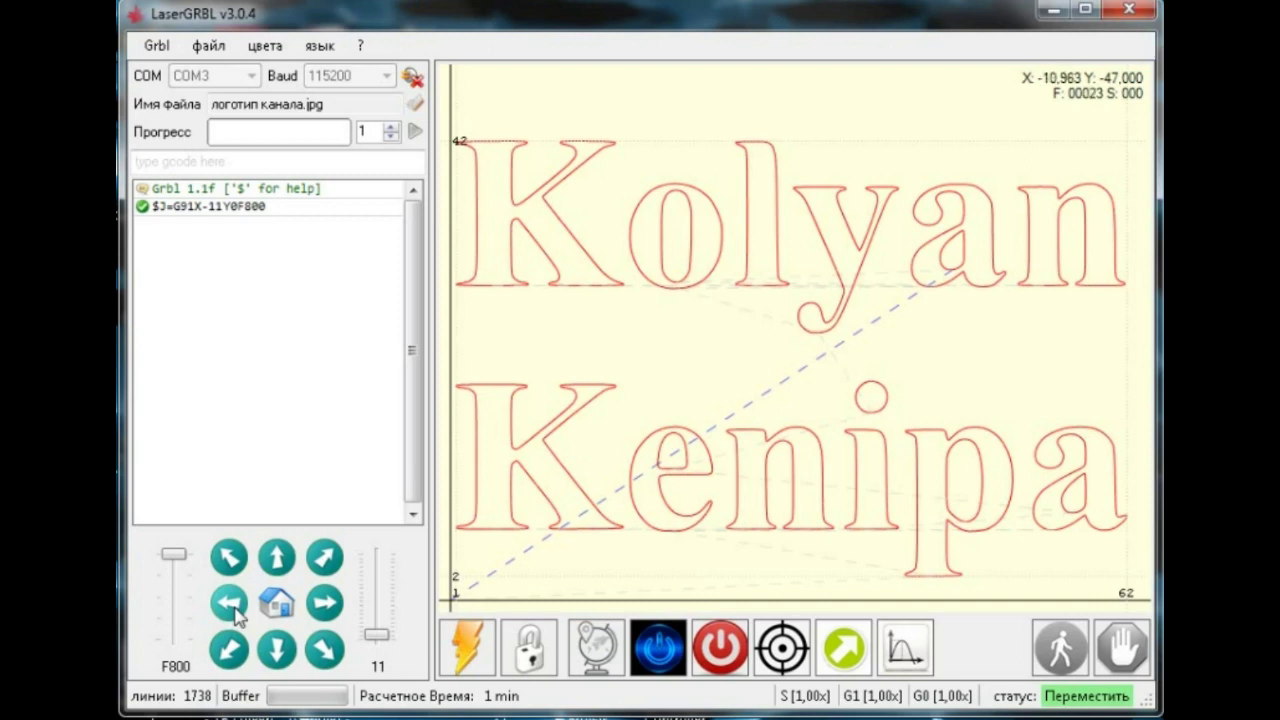
# Try a jog step of 1 and return the step size to 11.
pyautogui.moveTo(378, 624)
pyautogui.mouseDown()
pyautogui.moveTo(376, 598)
pyautogui.moveTo(377, 648)
pyautogui.mouseUp()
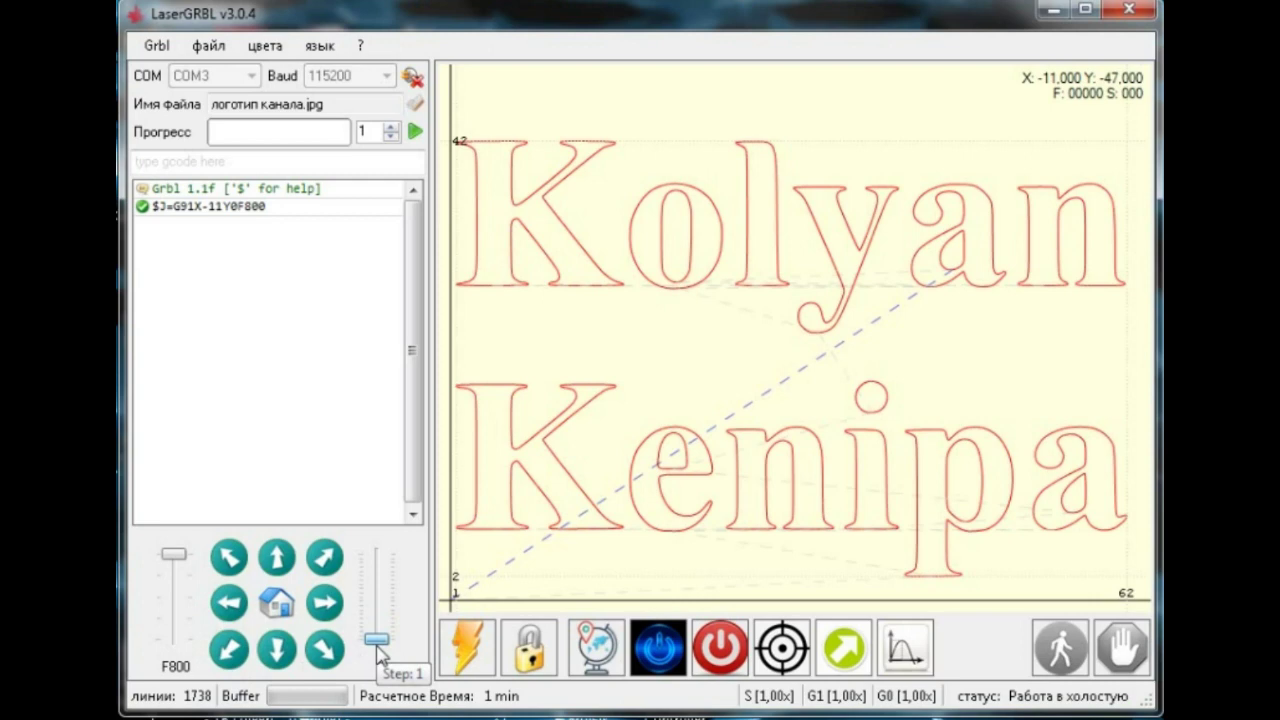
pyautogui.moveTo(385, 646)
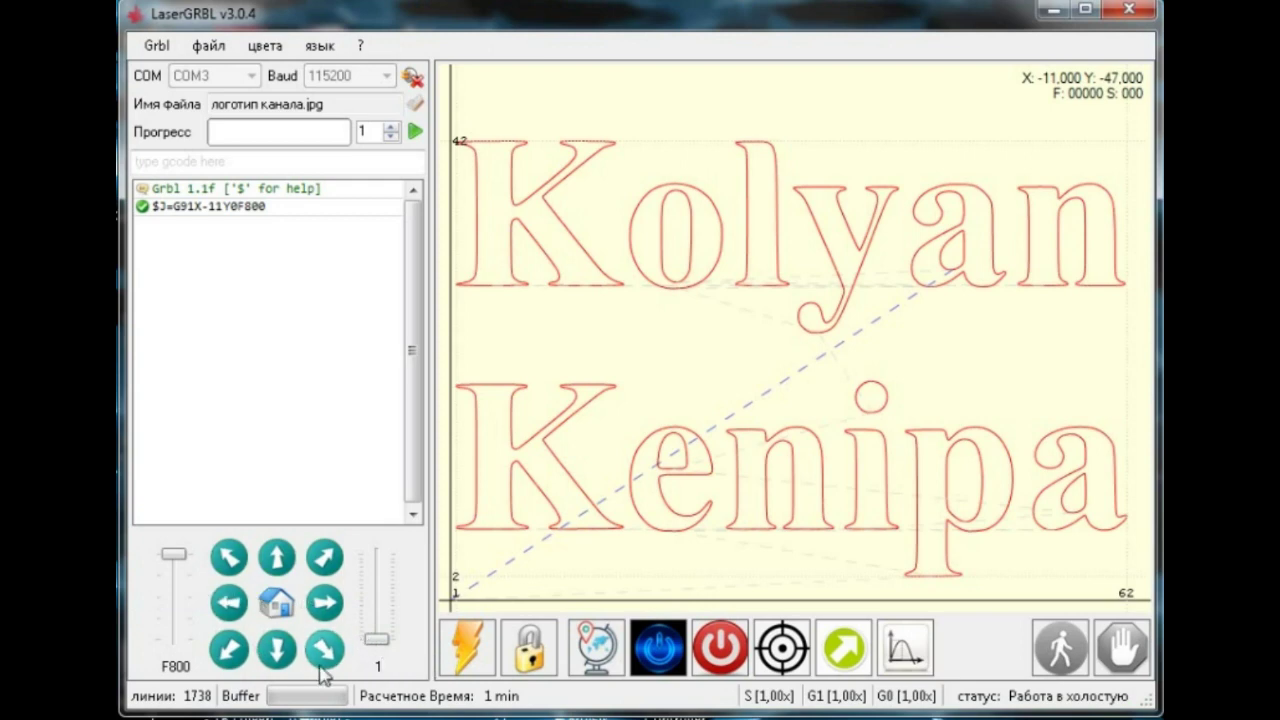
pyautogui.scroll(1, 375, 637)
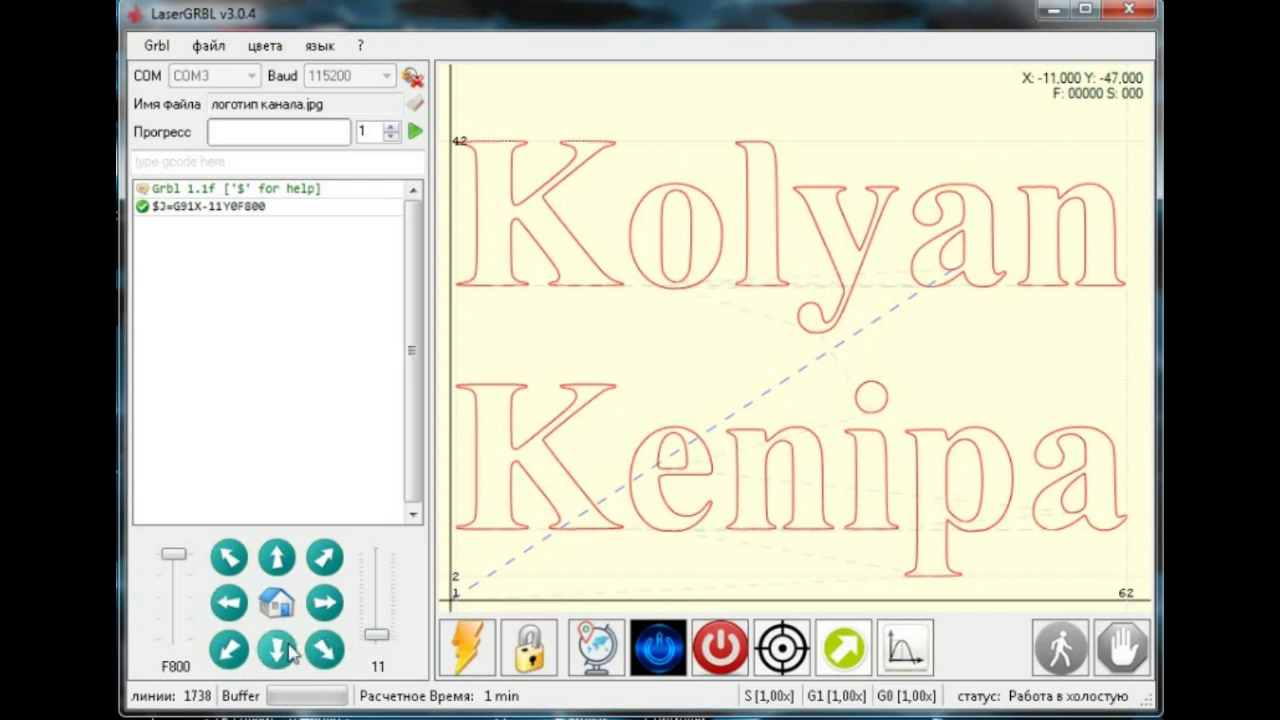
# Jog the machine twice by 11 mm in negative Y and once by 11 mm in negative X.
pyautogui.click(280, 650)
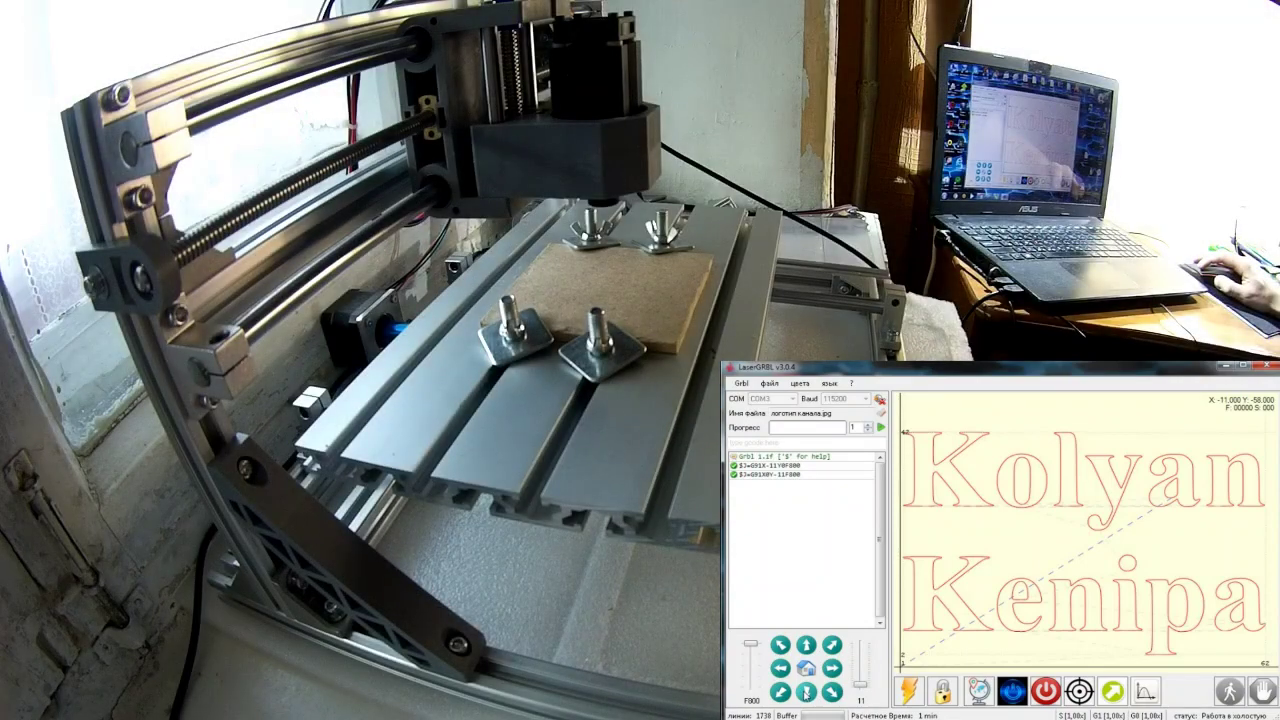
pyautogui.click(806, 692)
pyautogui.click(781, 669)
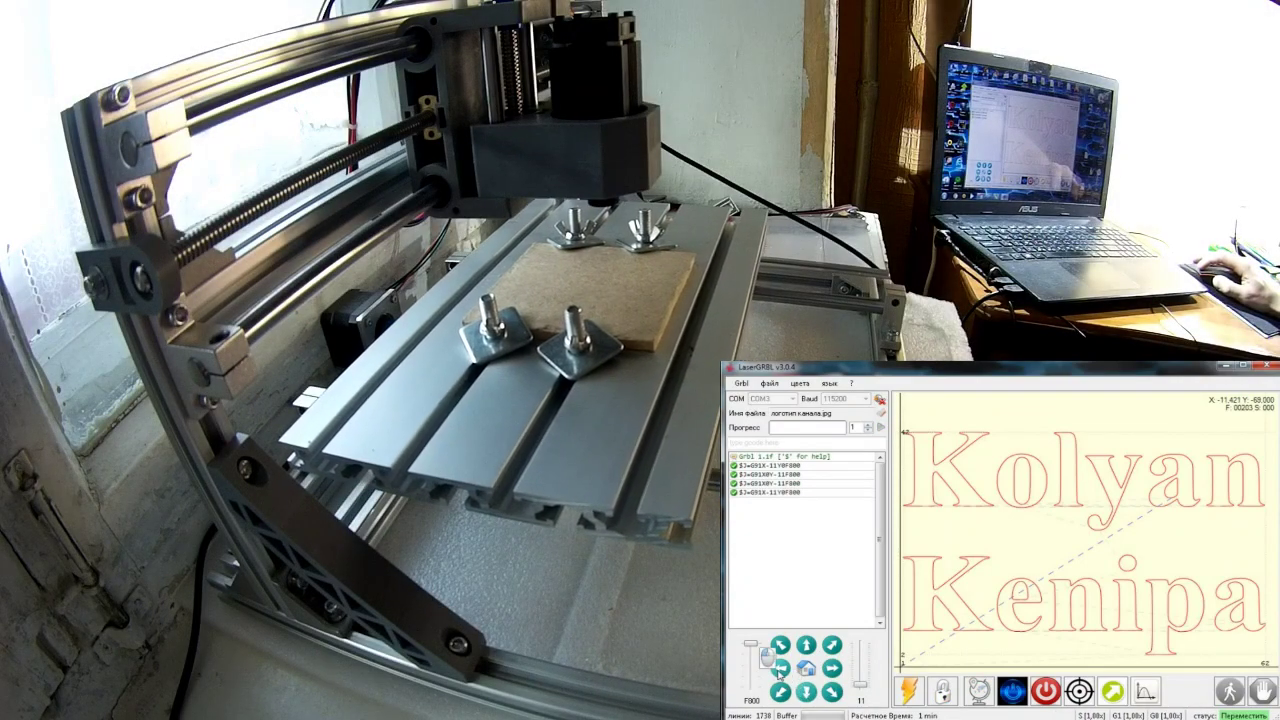